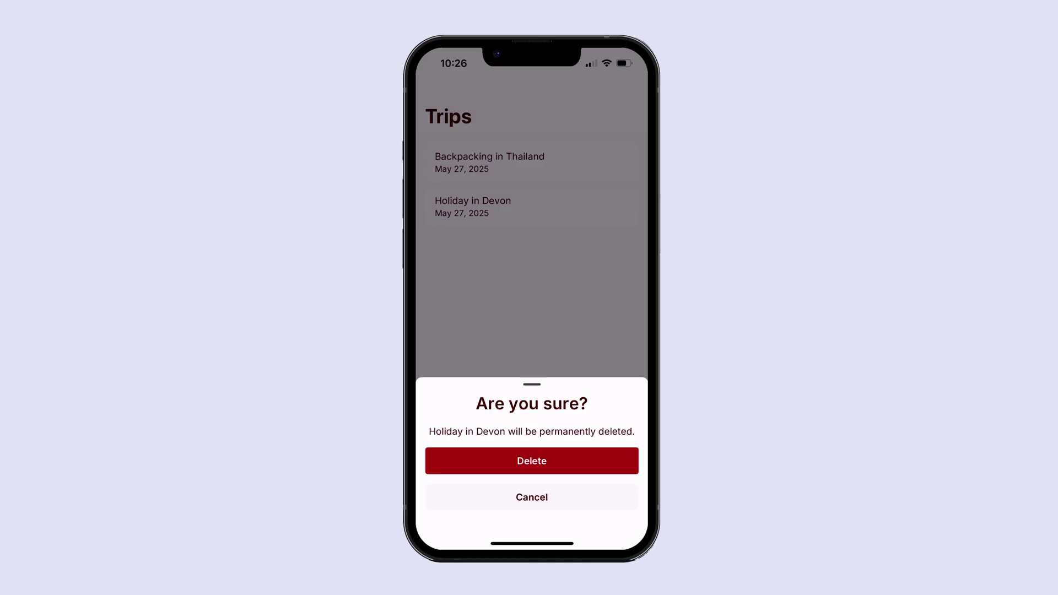
Cancel the 'Are you sure?' sheet in the app preview, keeping Holiday in Devon.
left_click(532, 497)
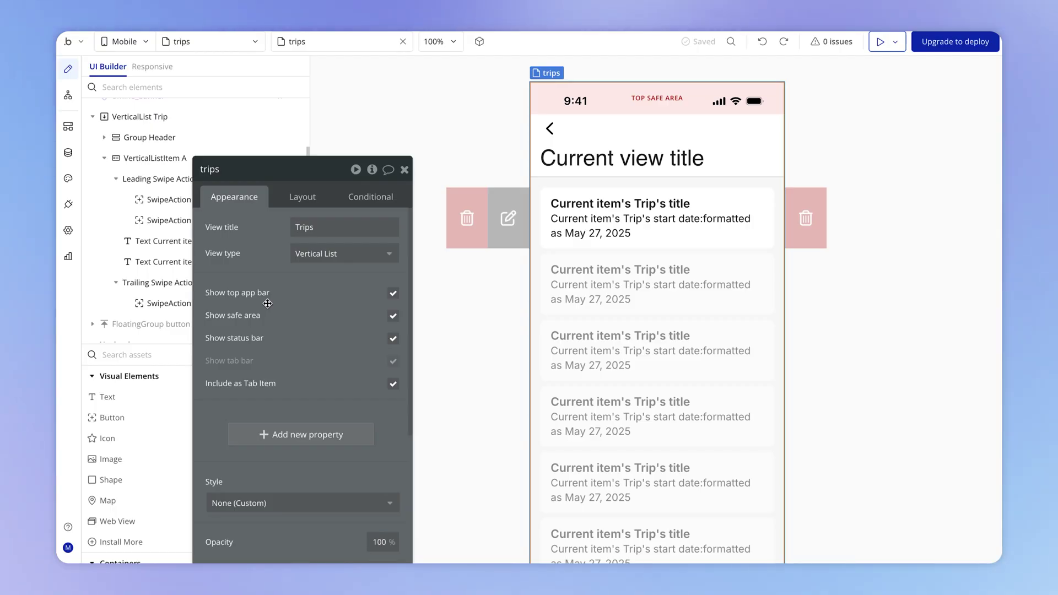
Delete SwipeAction C, the black edit button, from the trip list item.
left_click(514, 219)
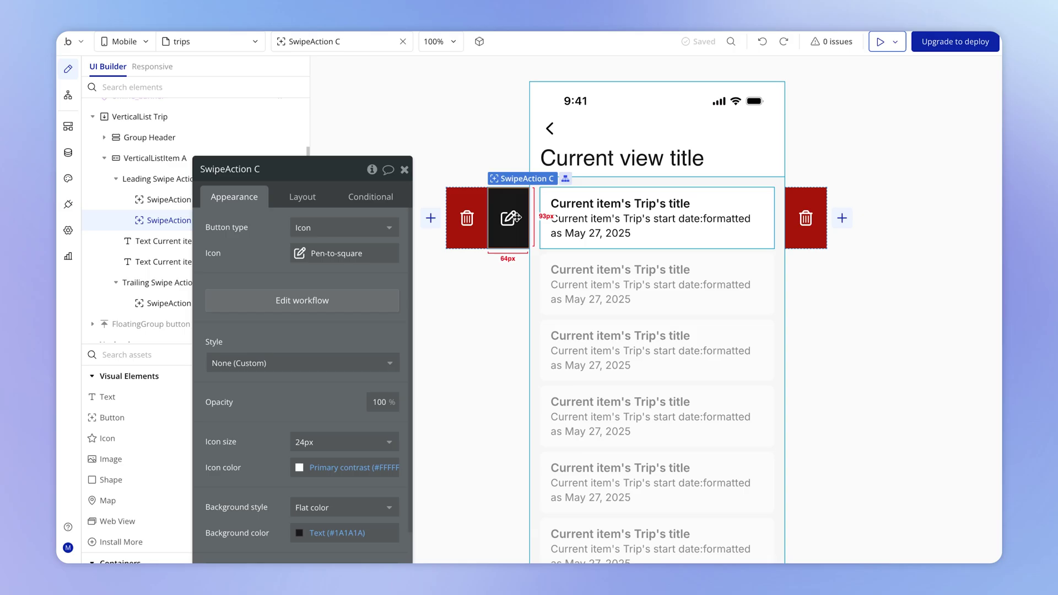
key("Delete")
left_click(453, 296)
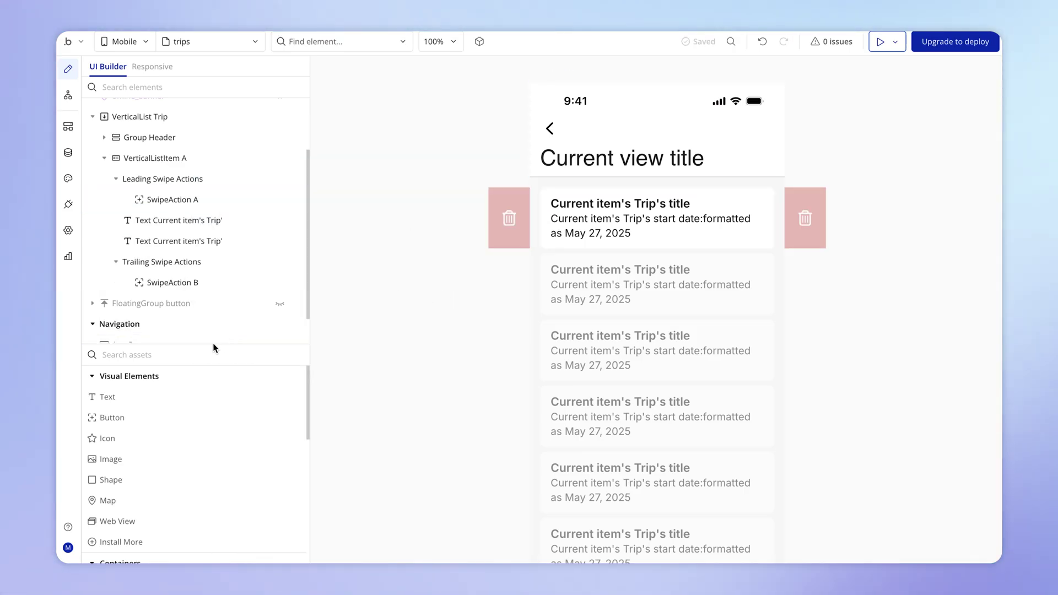
scroll(201, 393, "down", 4)
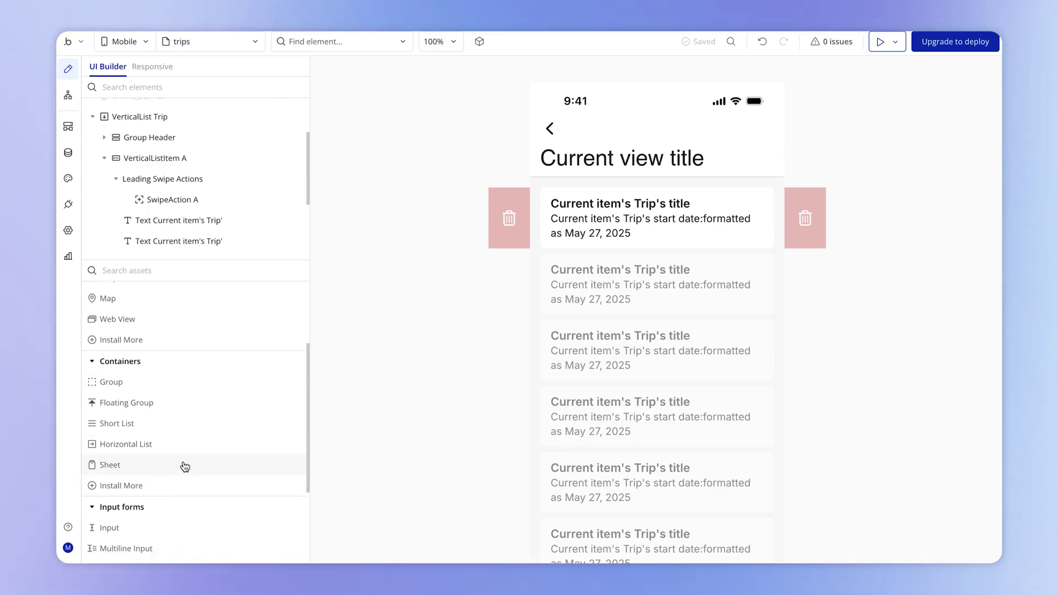
Add a Sheet from Containers to the trips page named 'Sheet delete confirmation'.
left_click_drag(185, 465, 533, 324)
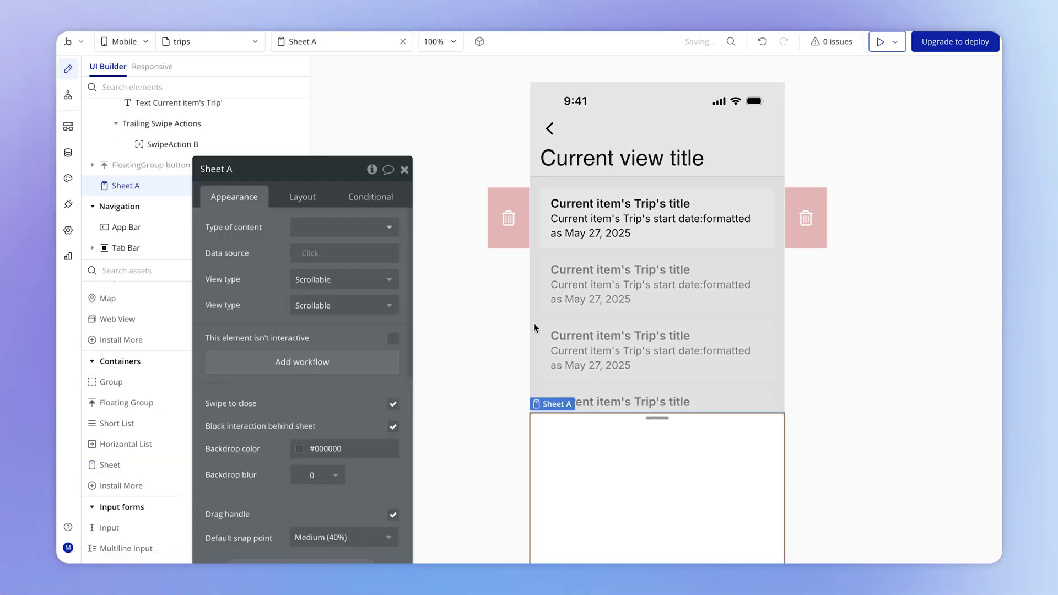
left_click_drag(248, 266, 331, 240)
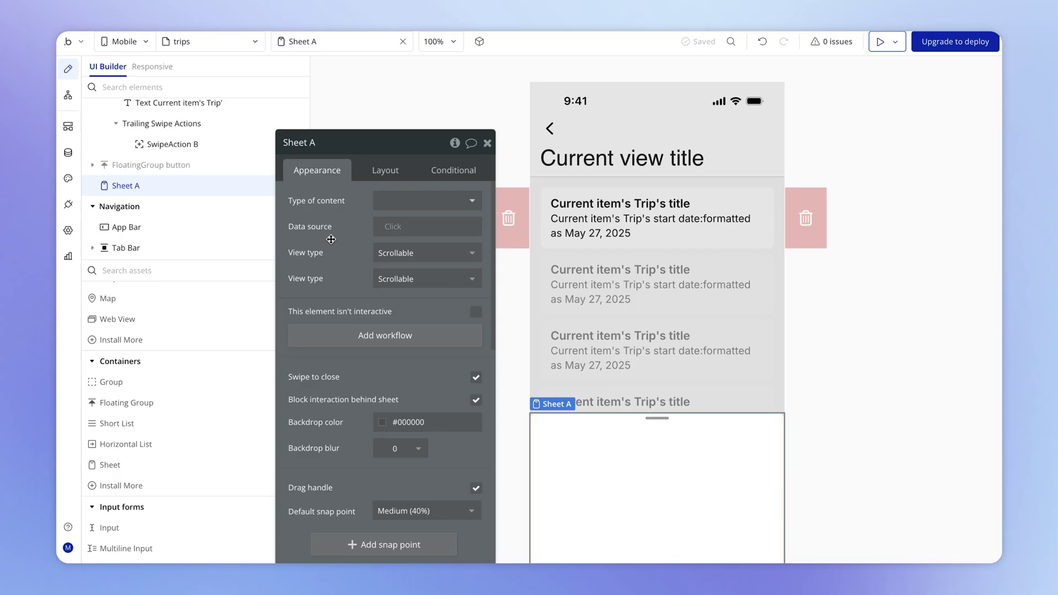
key("BackSpace")
key("BackSpace")
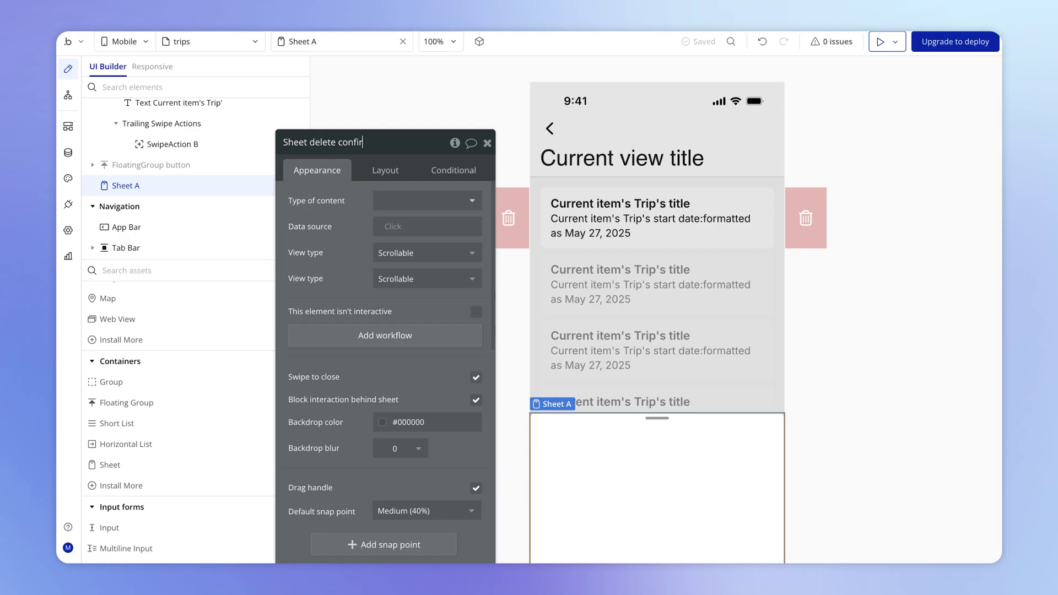
key("Return")
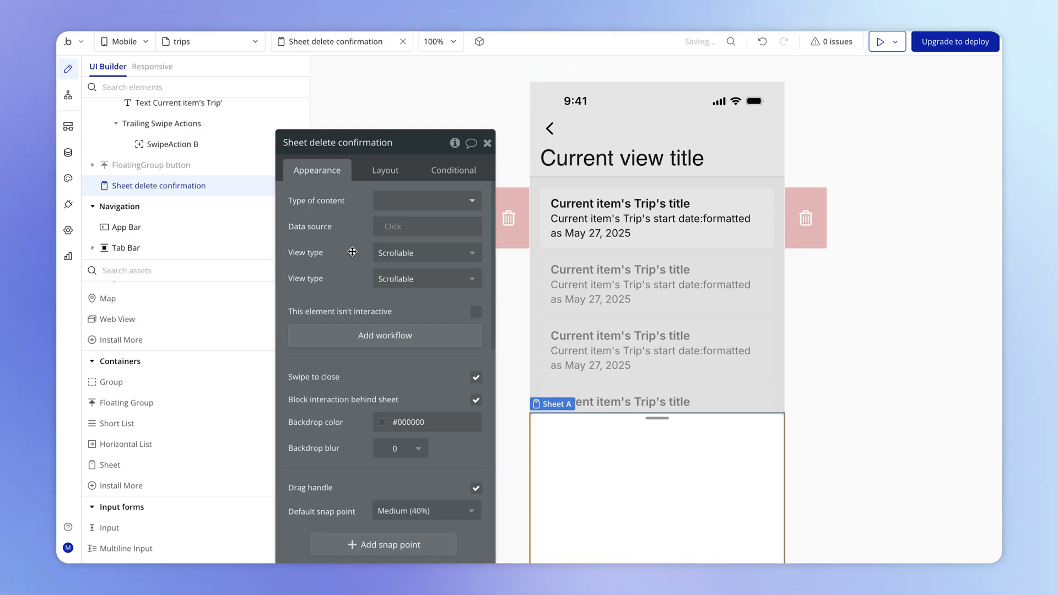
Set the sheet's Default snap point to Large (92%).
left_click_drag(352, 251, 355, 196)
scroll(385, 351, "down", 3)
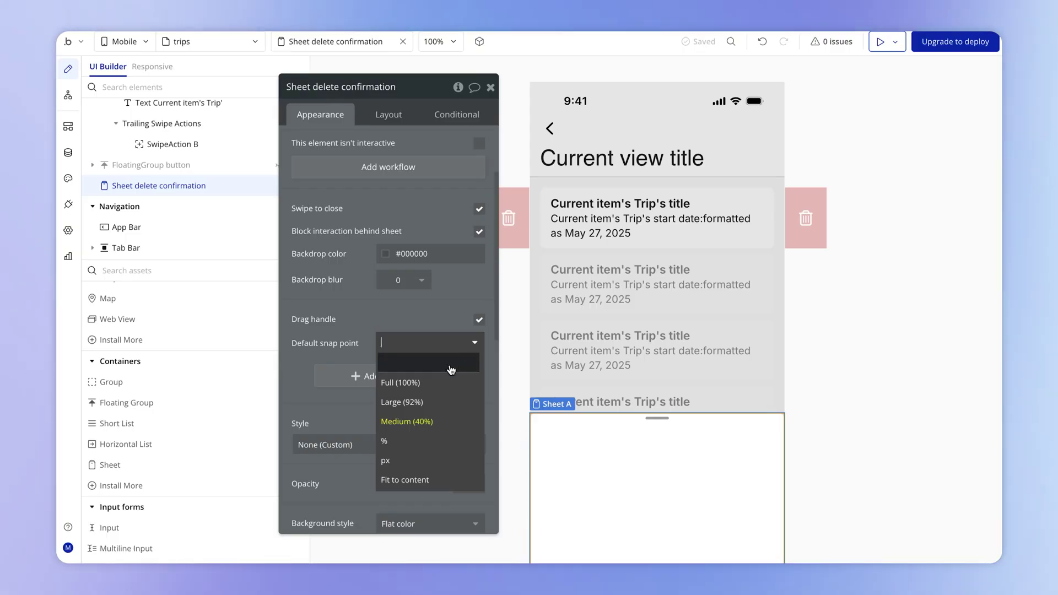
left_click(419, 402)
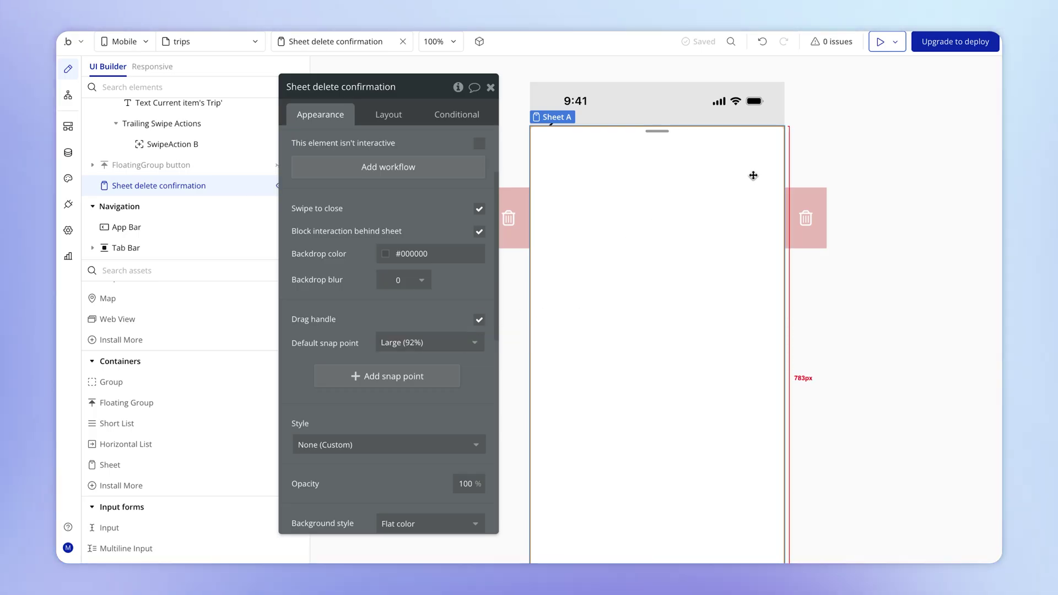
key("Escape")
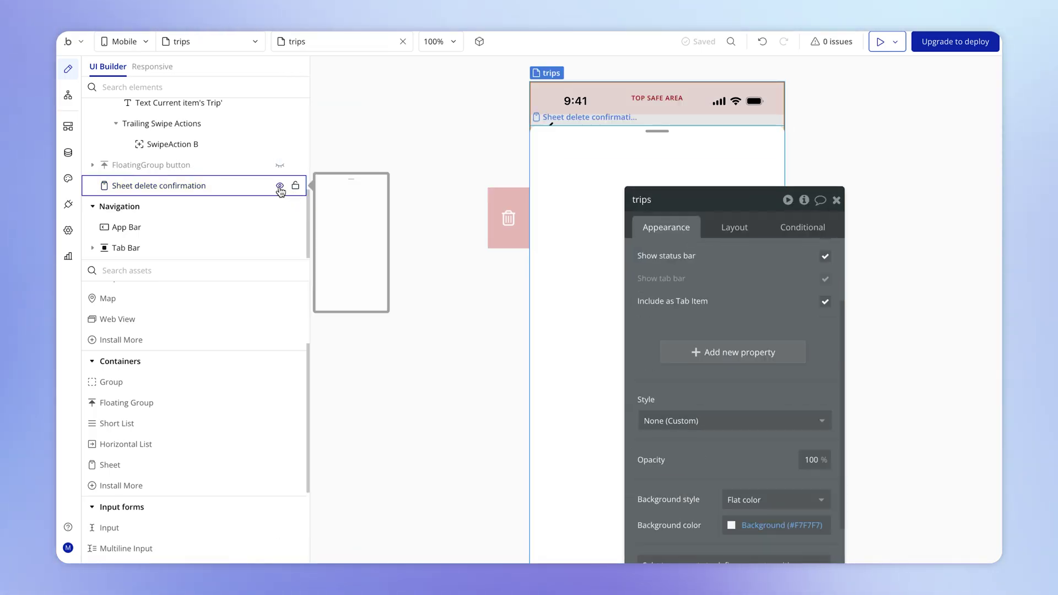
Hide the new sheet on the canvas and select the left delete swipe action.
left_click(280, 188)
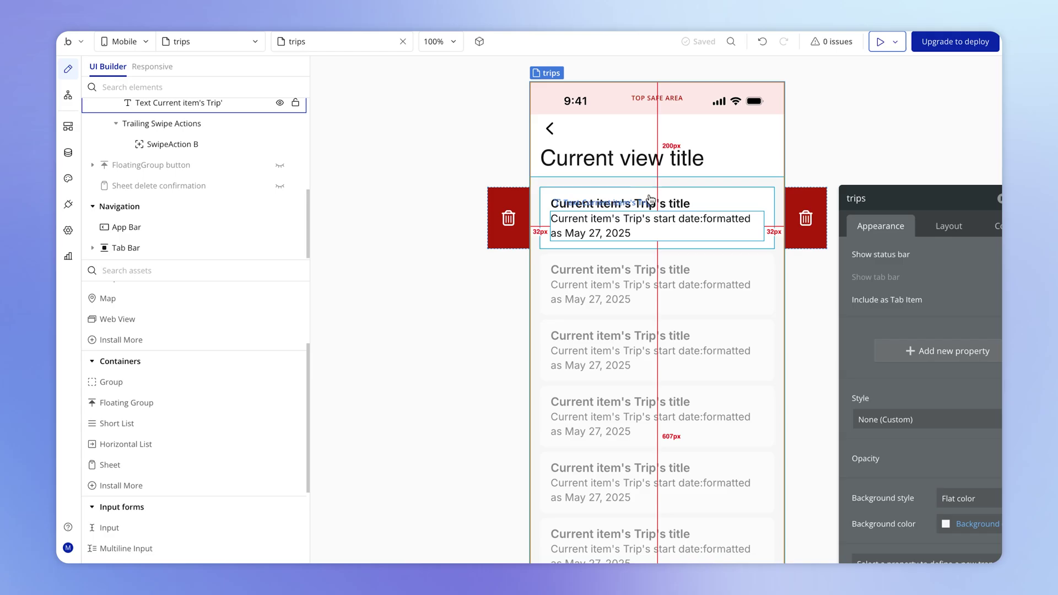
left_click(517, 209)
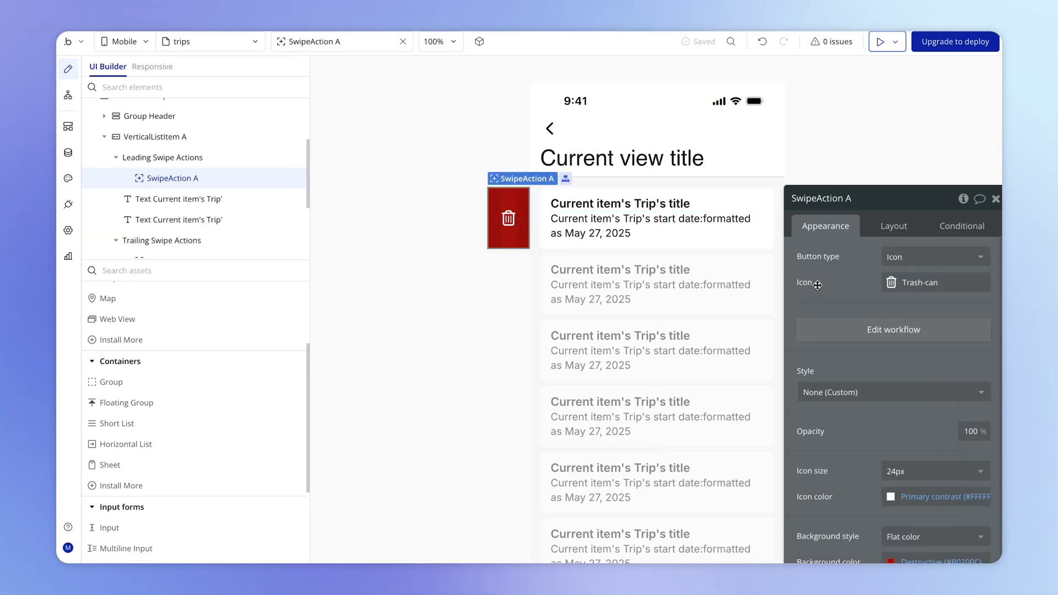
left_click_drag(817, 286, 693, 246)
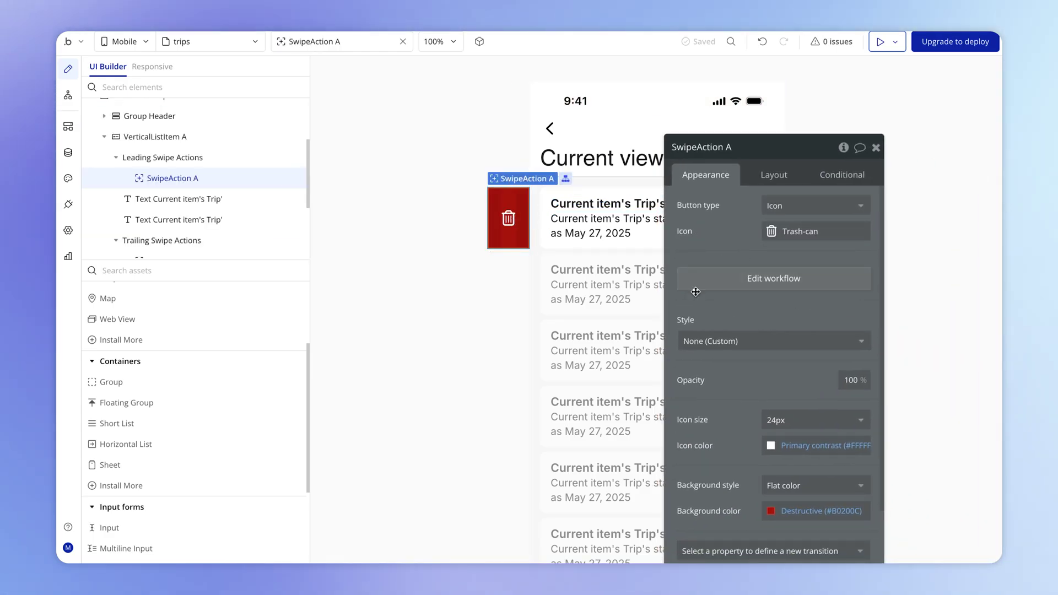
left_click_drag(712, 286, 610, 382)
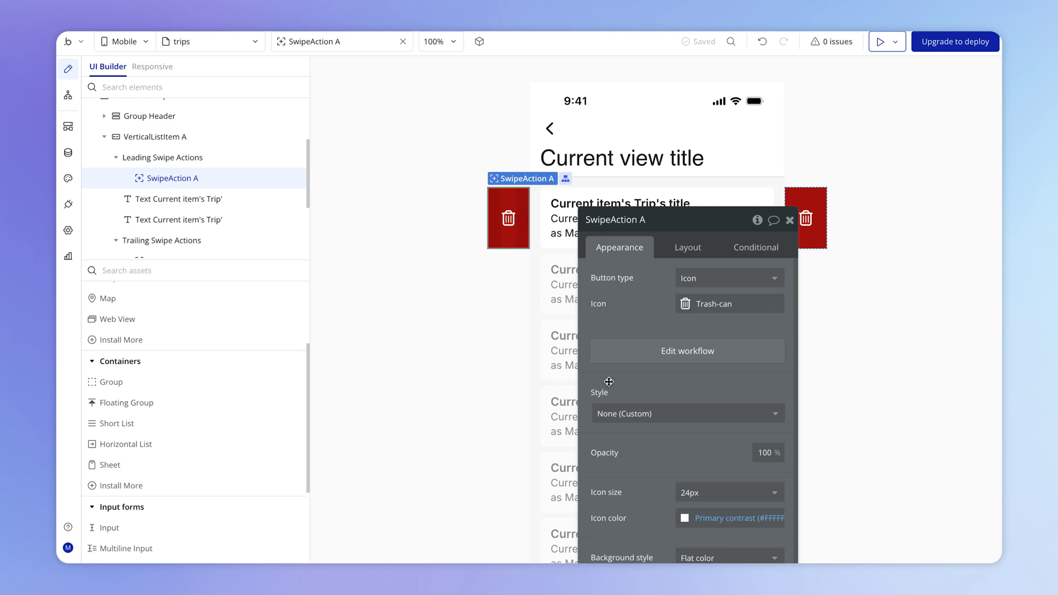
Remove the Delete Trip... step from the left swipe action's tap workflow.
left_click(659, 352)
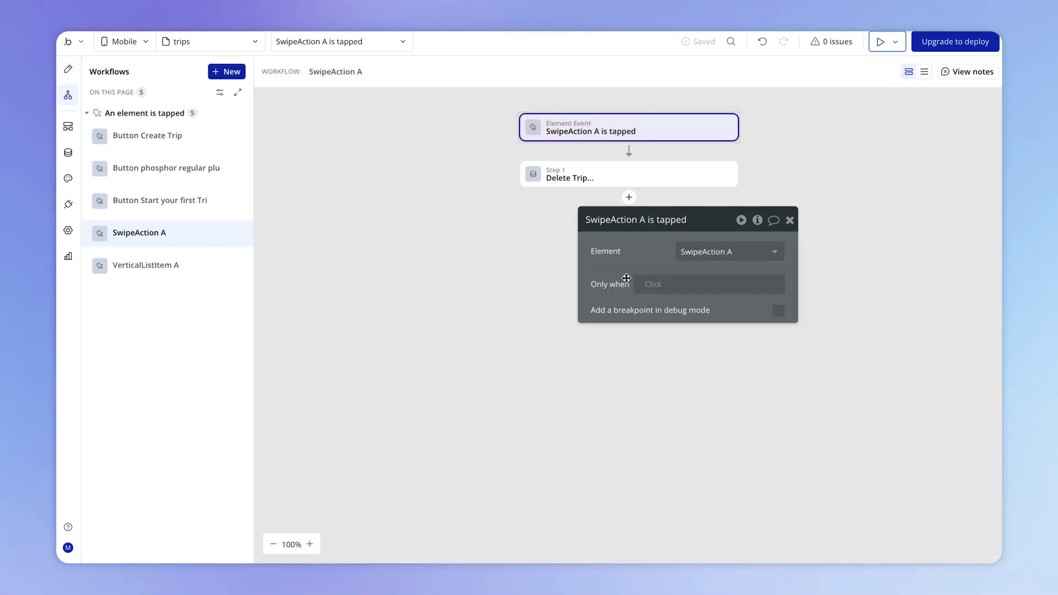
left_click_drag(628, 278, 606, 325)
left_click(671, 182)
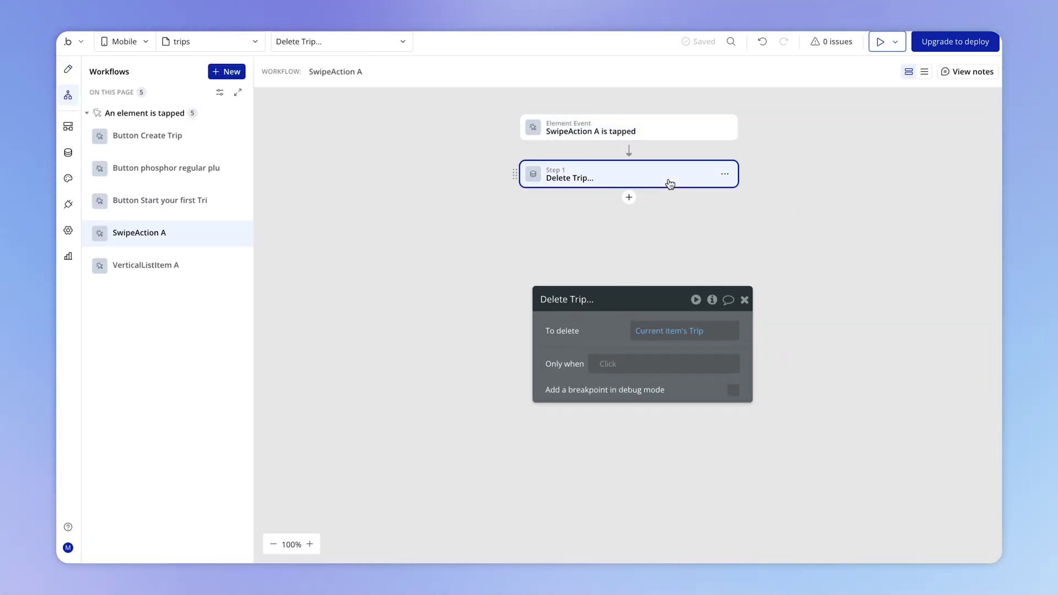
left_click(725, 175)
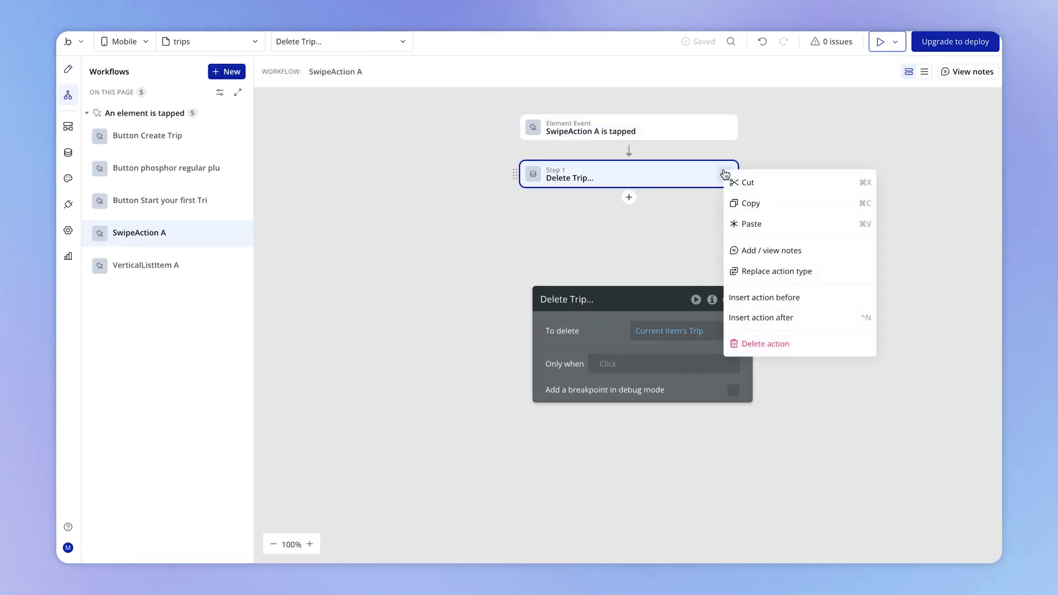
left_click(772, 348)
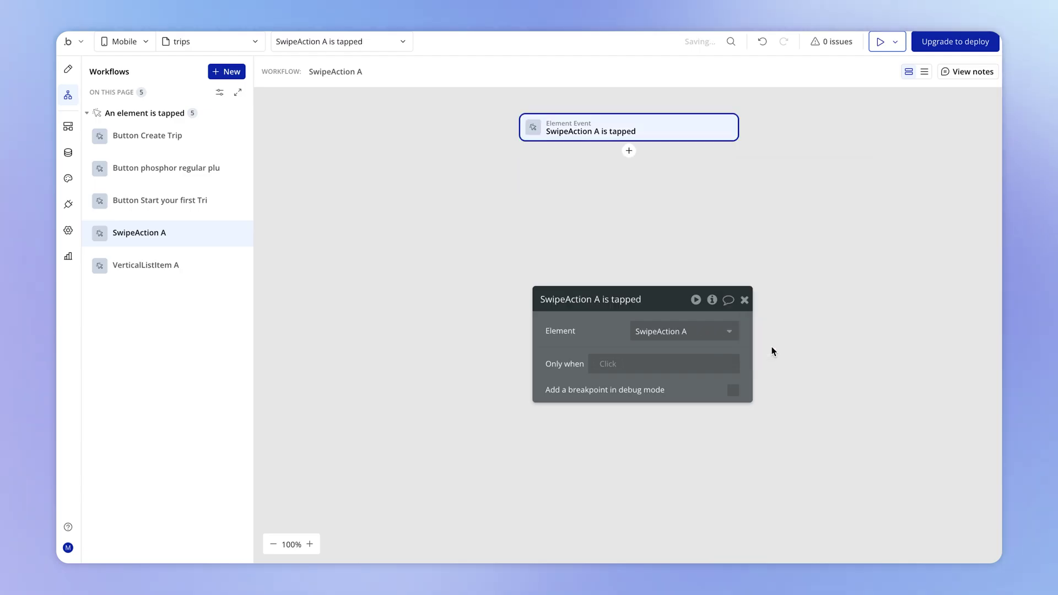
Add a Show an element step that shows Sheet delete confirmation.
left_click(629, 151)
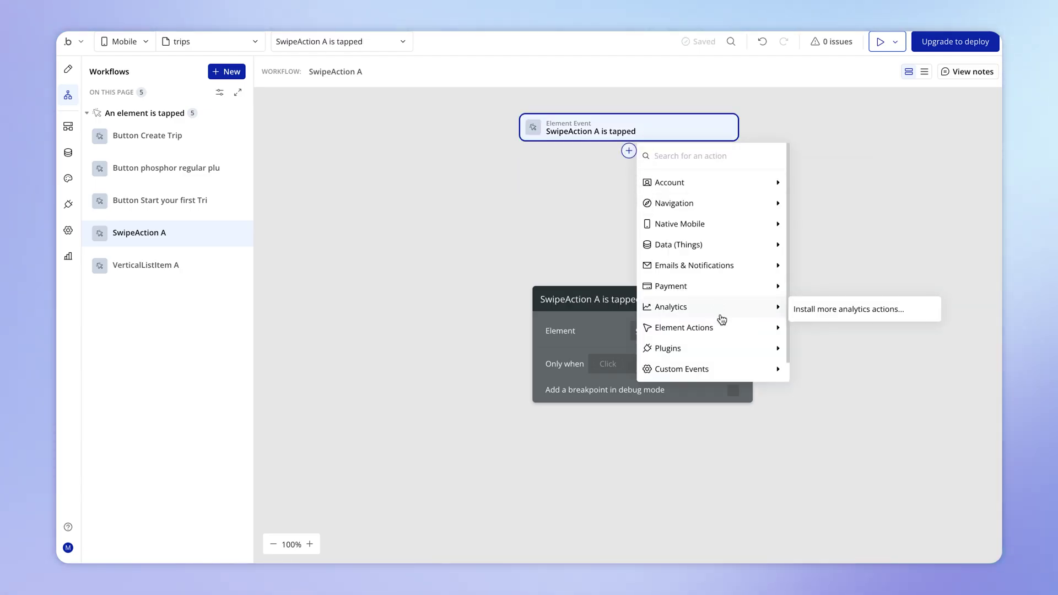
mouse_move(729, 329)
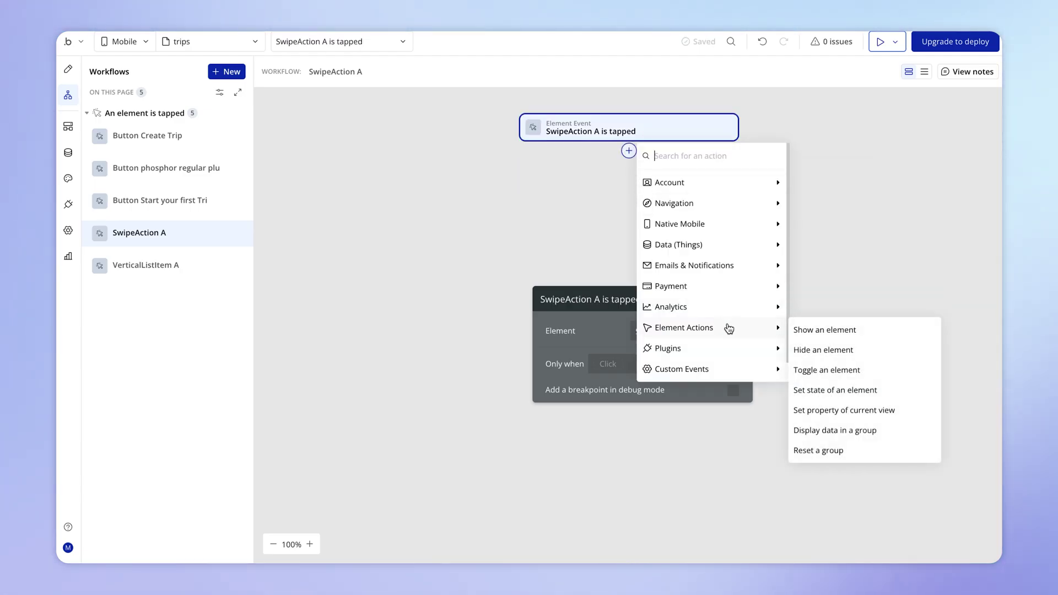
left_click(842, 330)
left_click(684, 331)
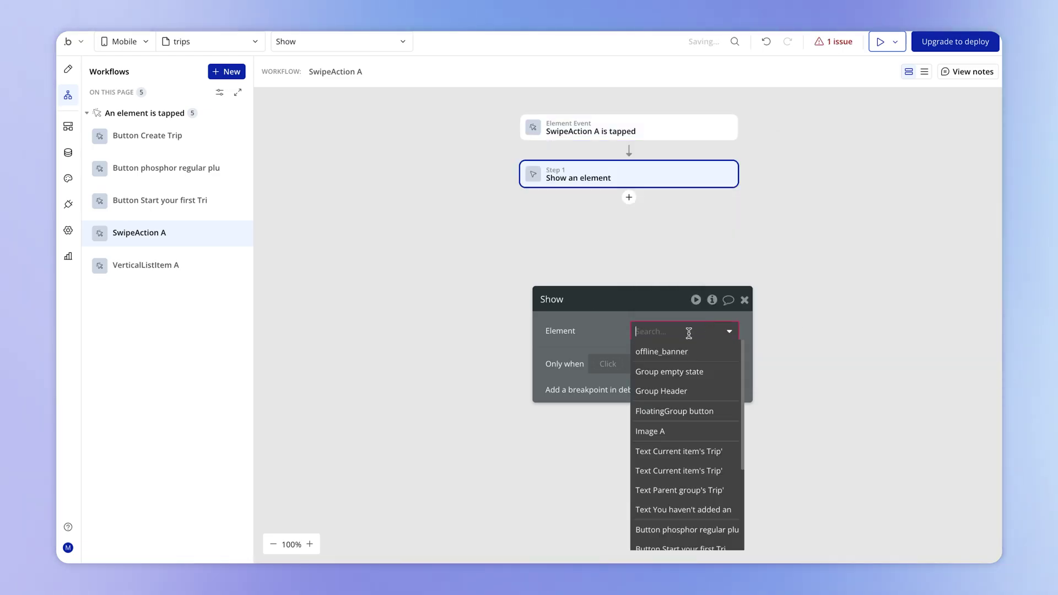
scroll(681, 375, "down", 2)
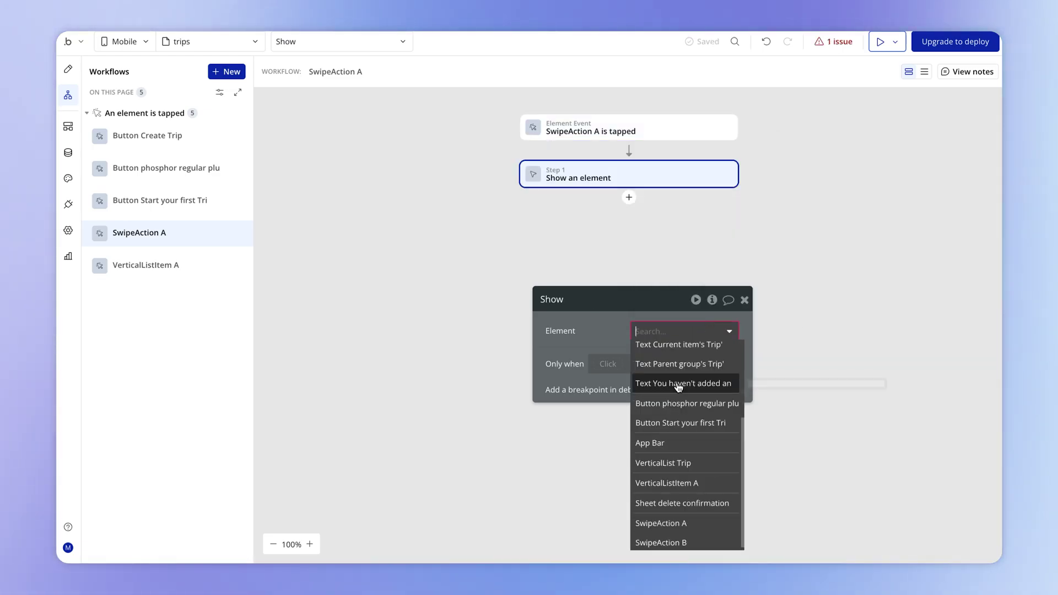
left_click(686, 503)
Give the right delete swipe action a tap workflow showing Sheet delete confirmation.
left_click(68, 70)
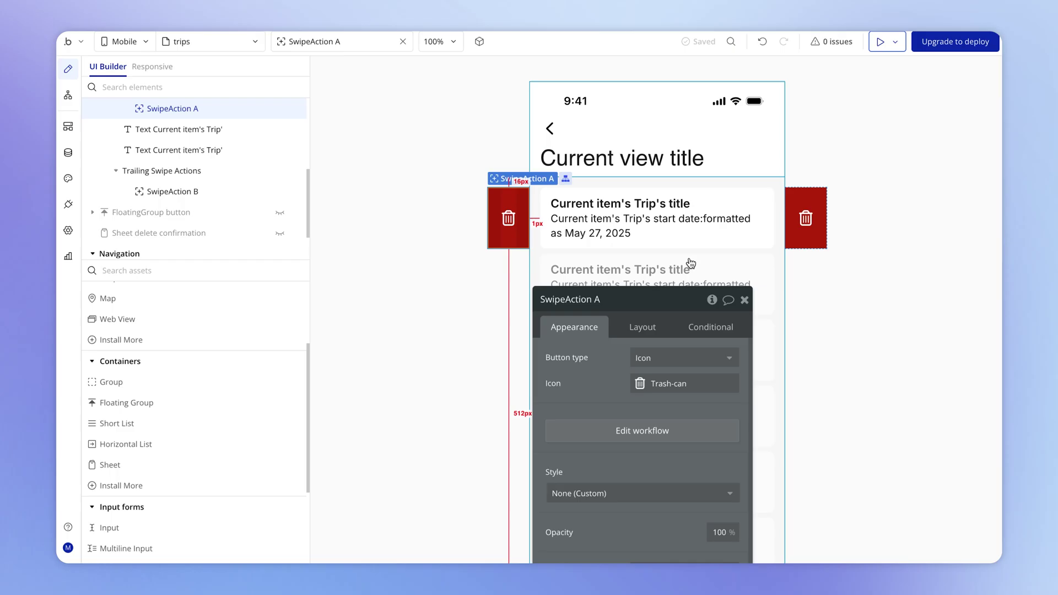
left_click(807, 221)
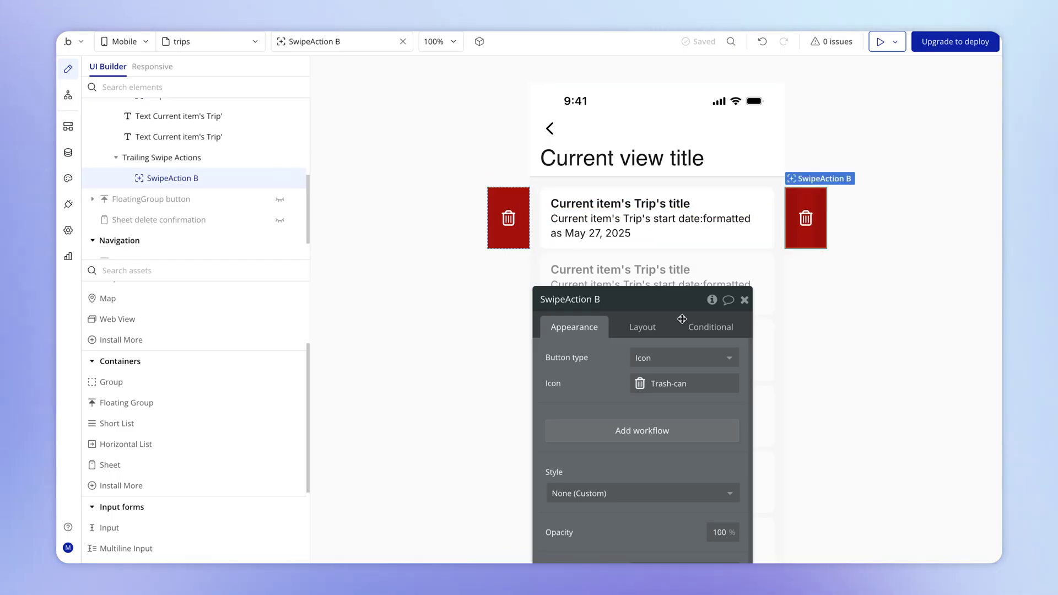
left_click(643, 431)
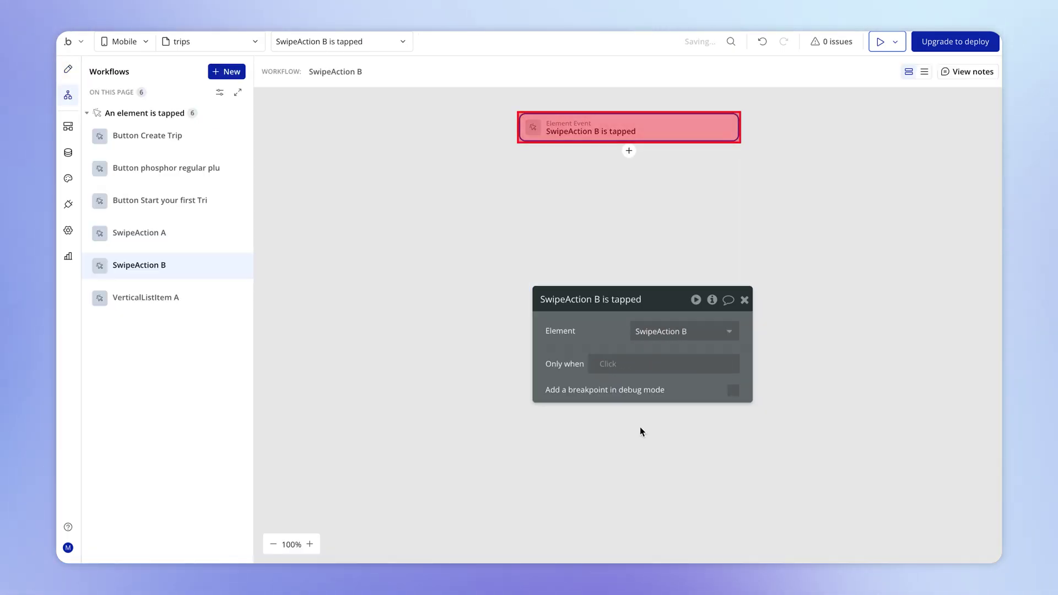
left_click(629, 153)
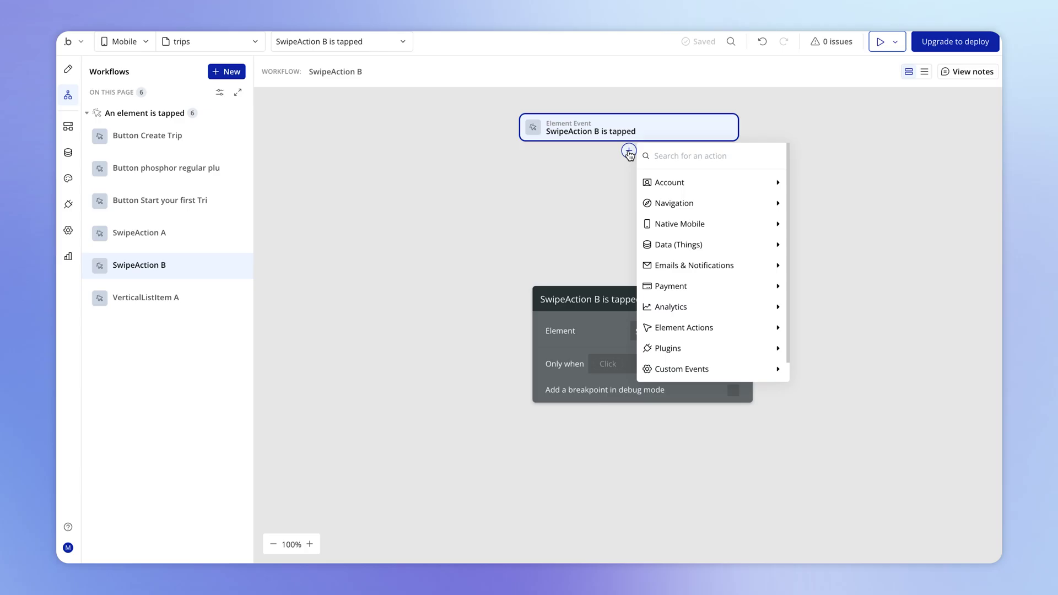
type("show")
left_click(686, 186)
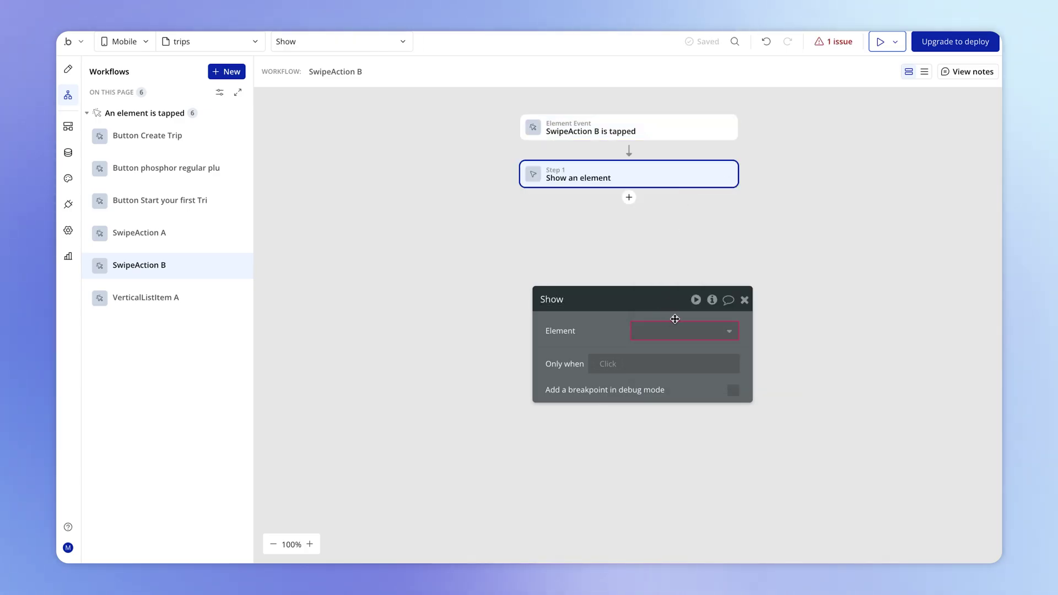
left_click(672, 329)
type("sh")
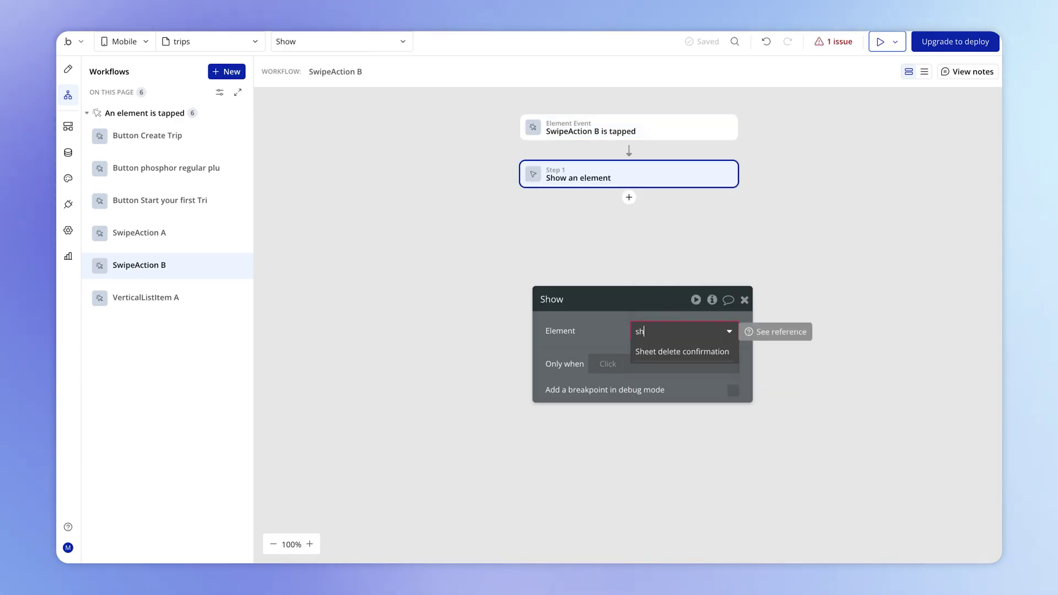
left_click(673, 357)
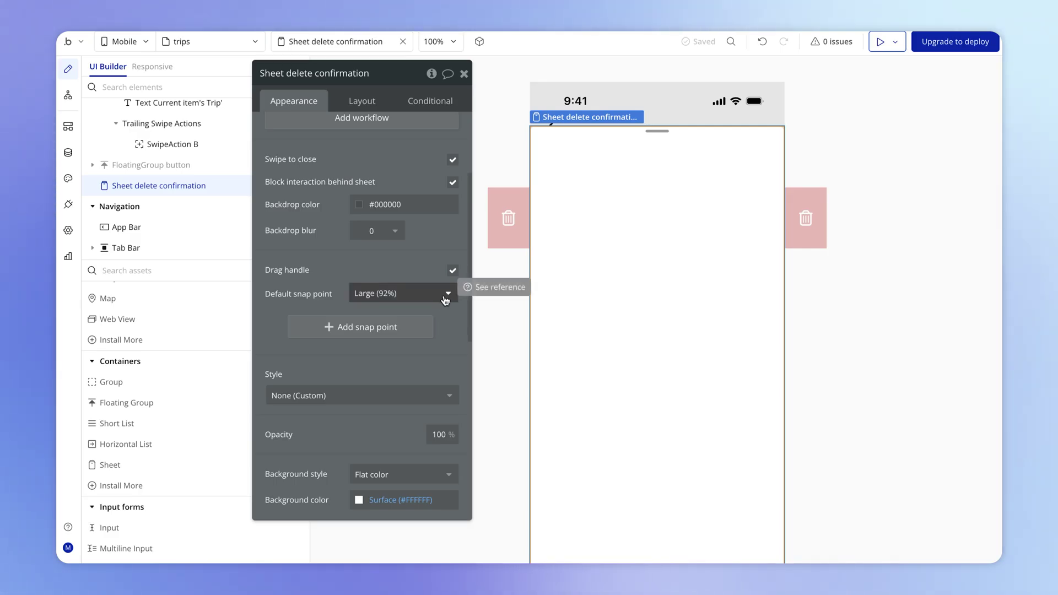
Set the sheet's default snap point to Medium (40%) and add an 80% snap point.
left_click(446, 301)
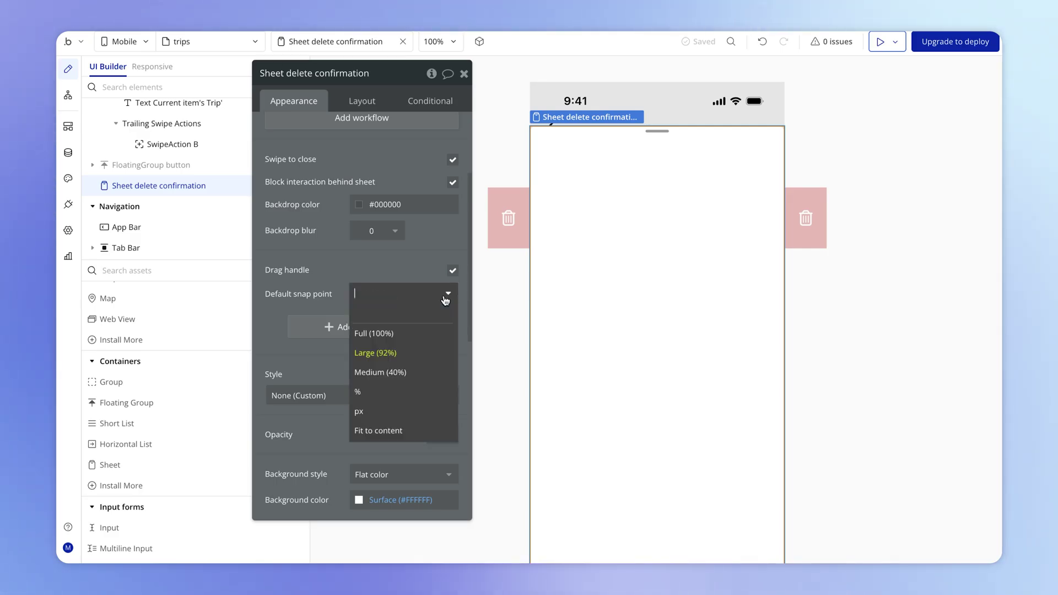
left_click(413, 374)
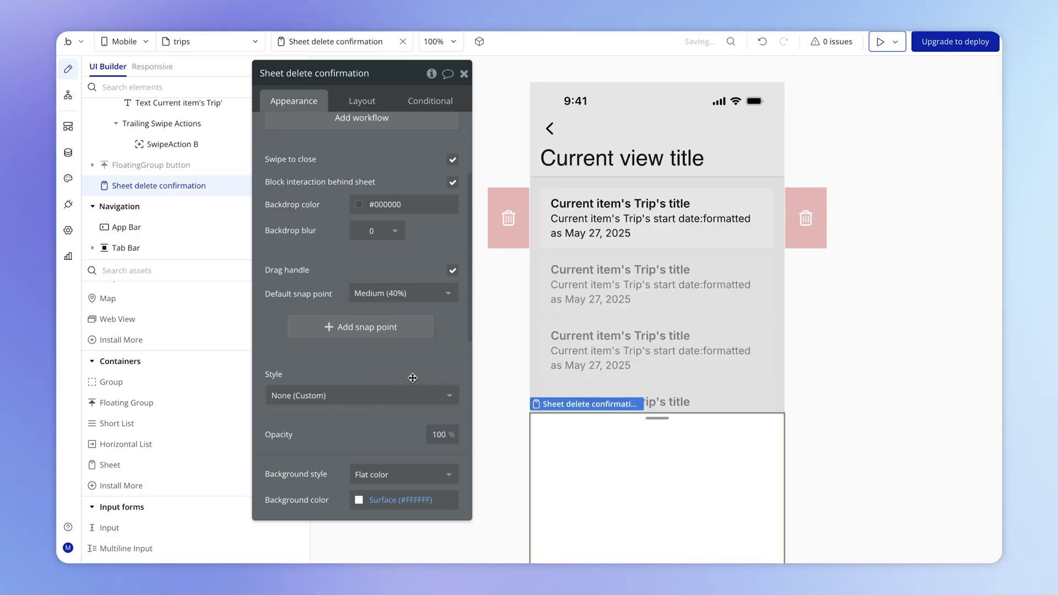
left_click(375, 329)
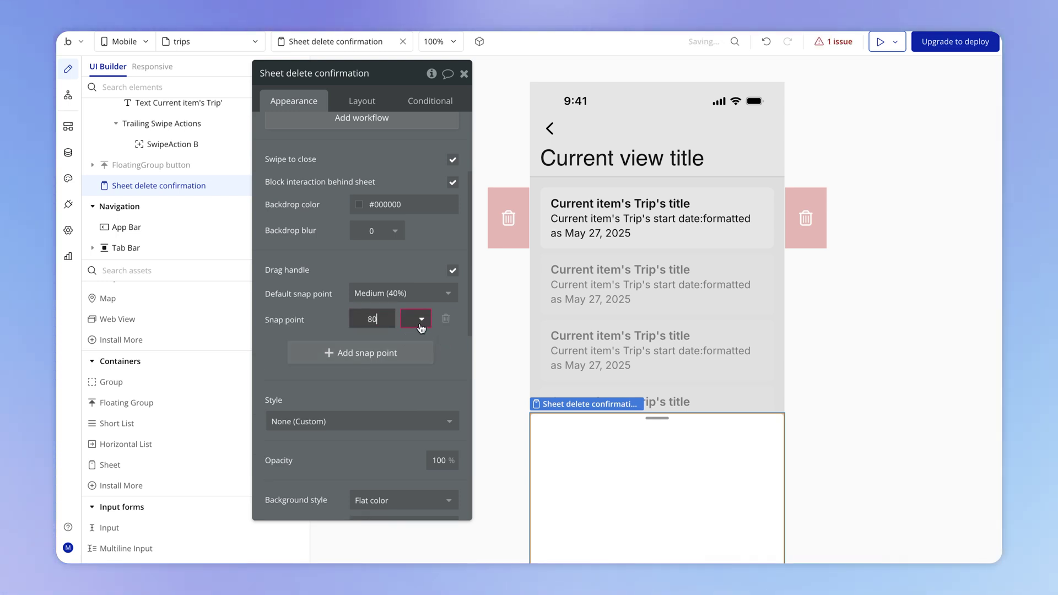
left_click(419, 320)
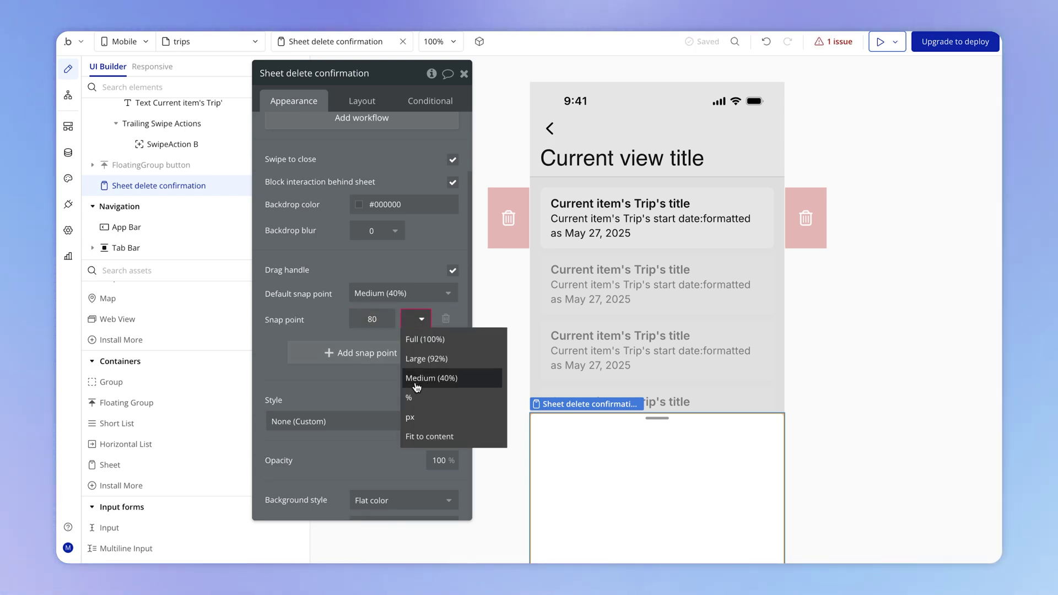
left_click(461, 397)
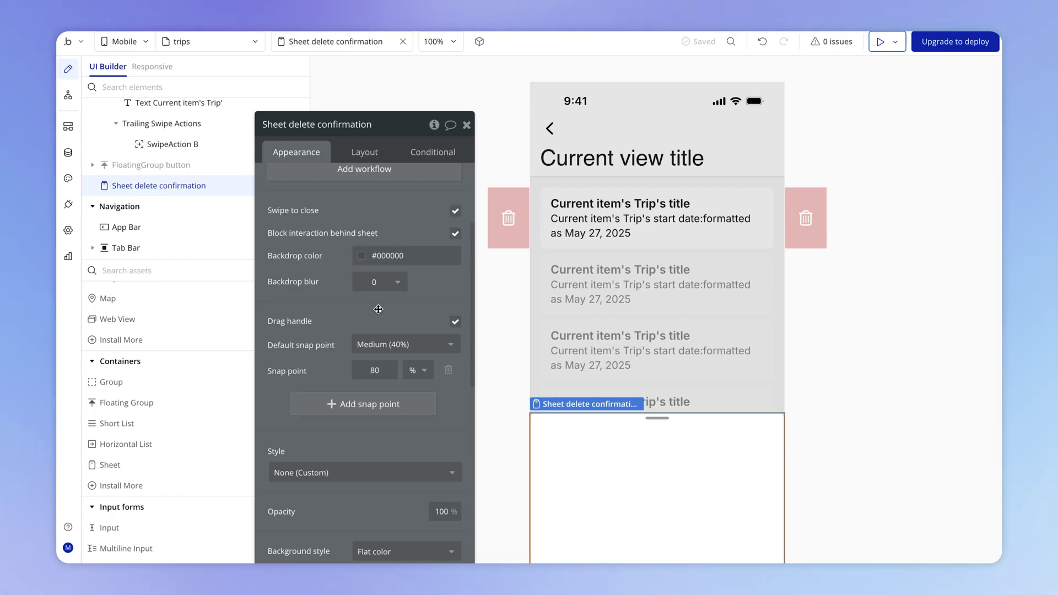
Set the sheet's Backdrop blur to 10, after briefly trying 50 and checking the backdrop colour.
left_click(401, 283)
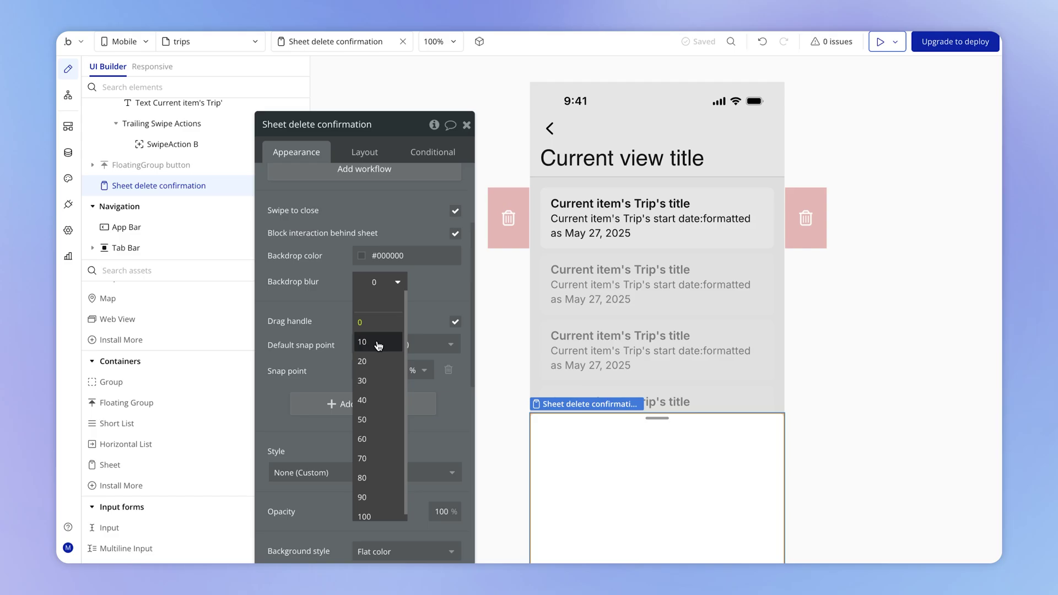
left_click(368, 421)
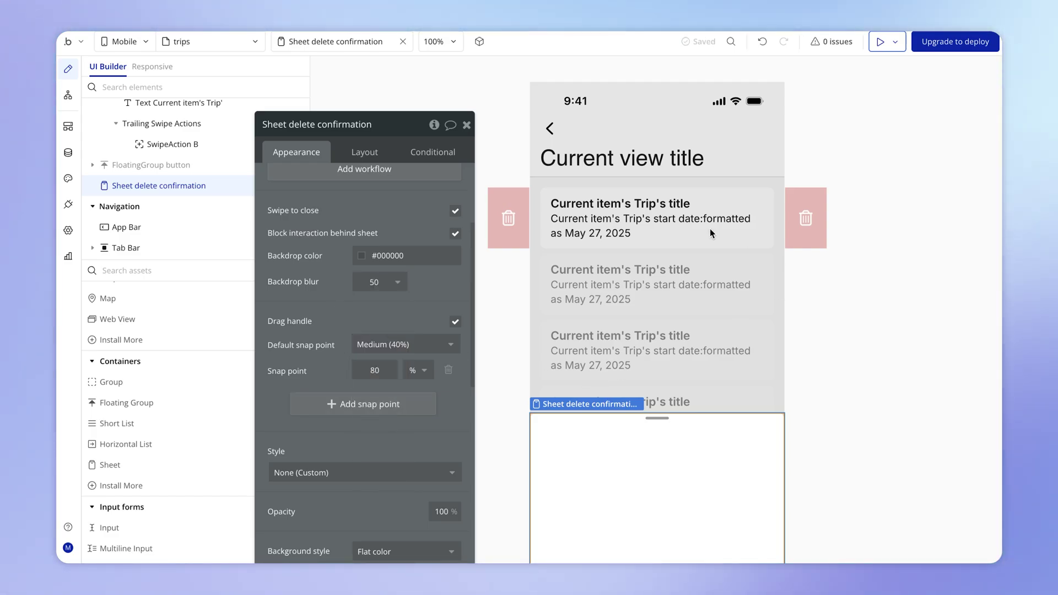
left_click(373, 256)
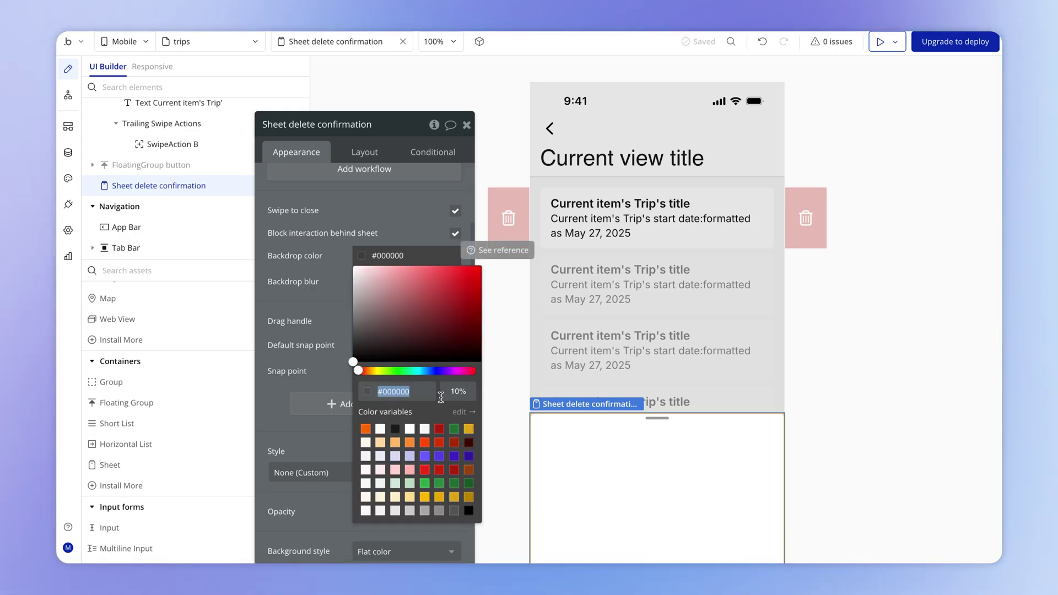
left_click(373, 256)
left_click(373, 255)
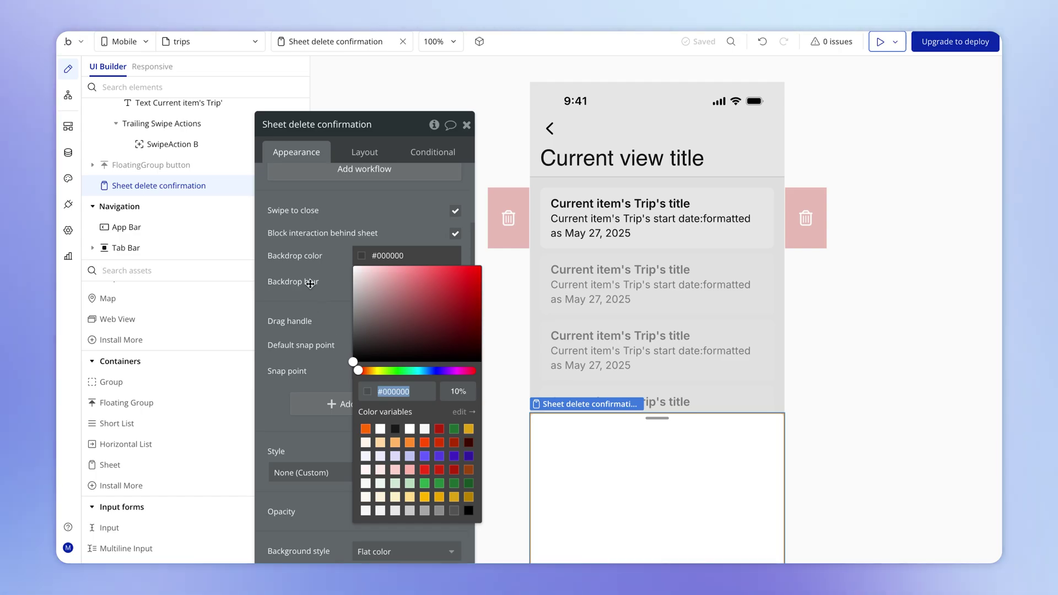
left_click(313, 312)
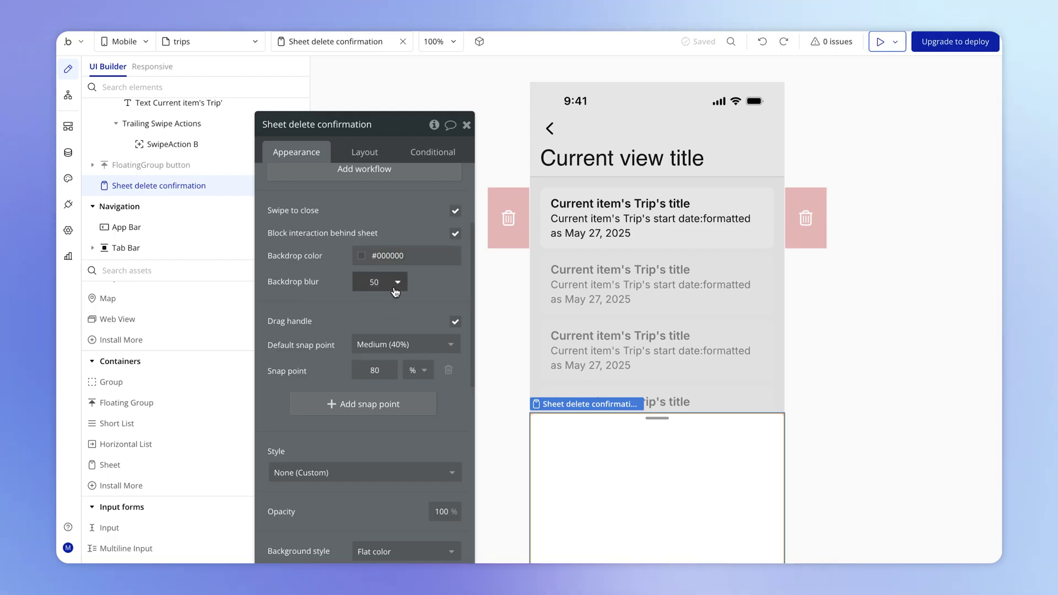
left_click(395, 292)
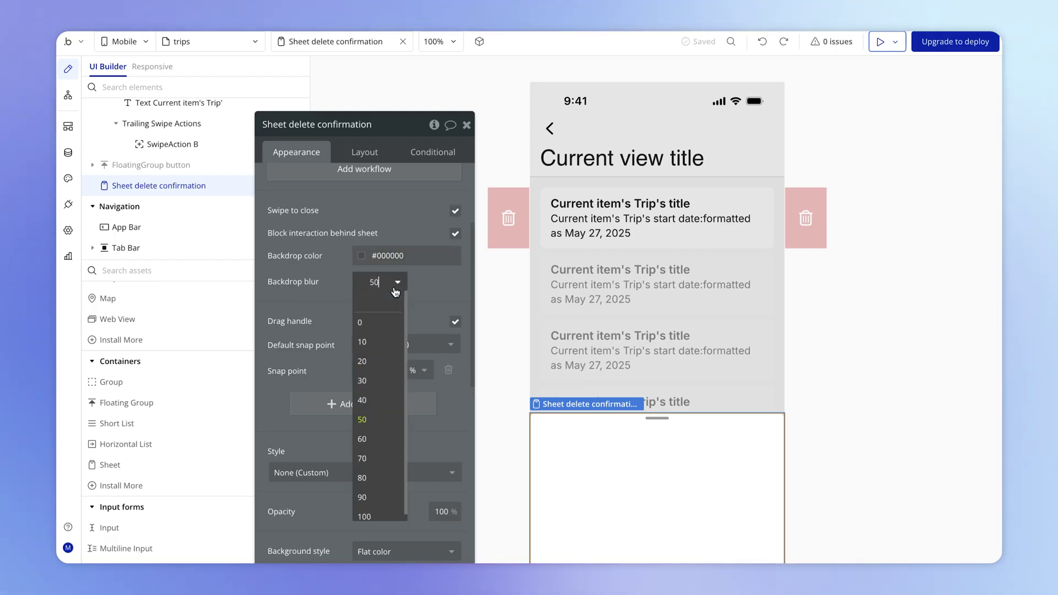
left_click(378, 338)
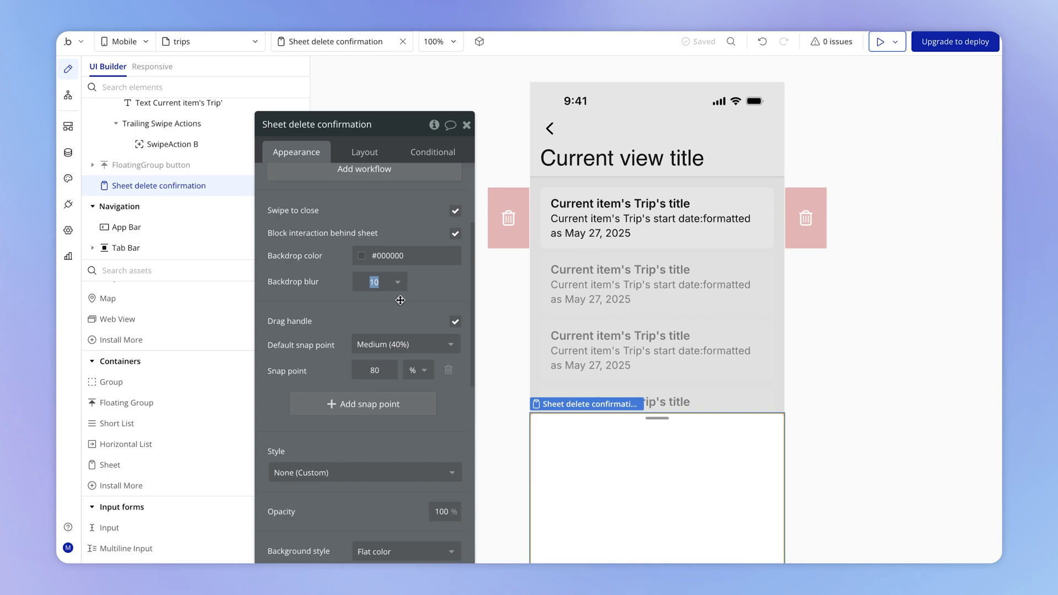
left_click(348, 317)
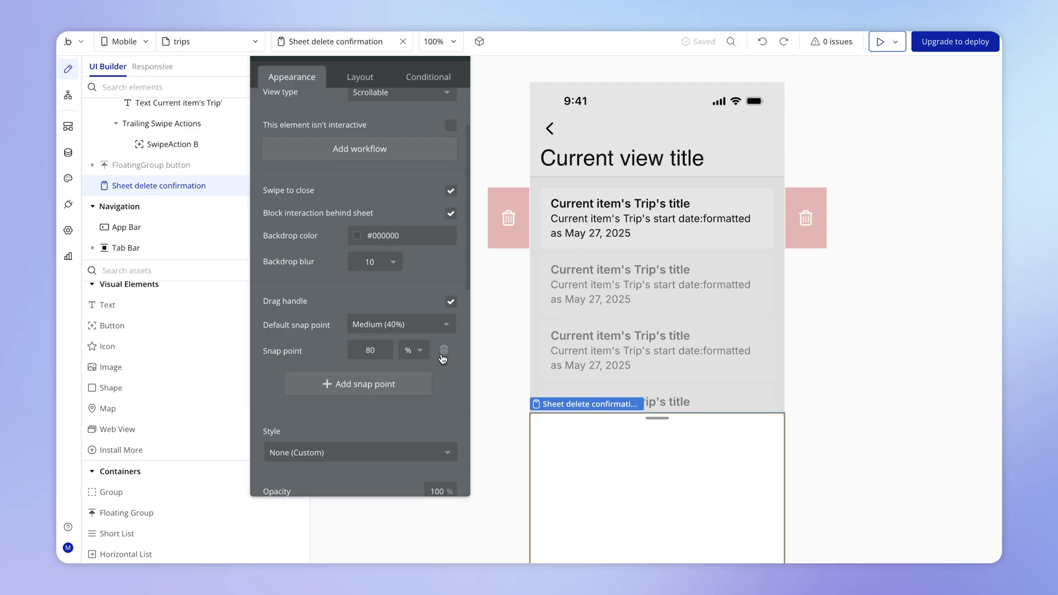
Remove the 80% snap point and add a text reading 'Are you sure?' to the sheet.
left_click(444, 350)
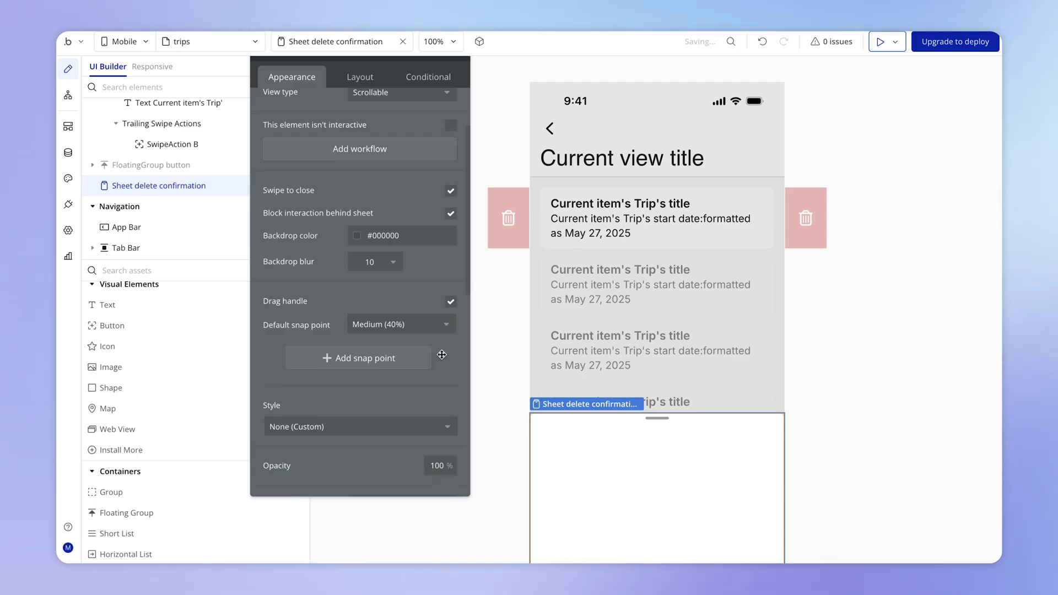
left_click(199, 305)
left_click(580, 446)
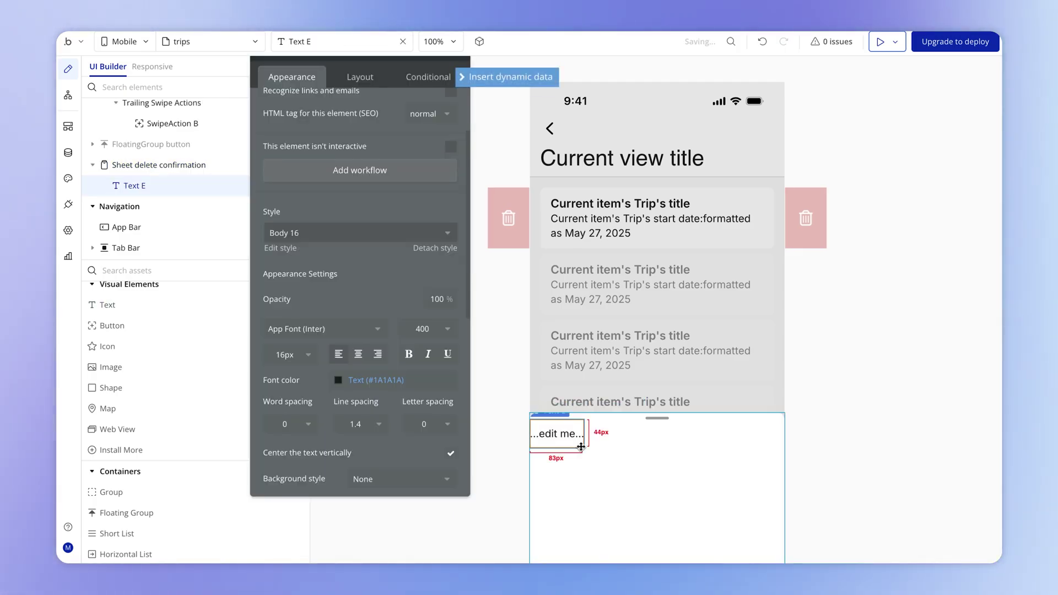
left_click(347, 241)
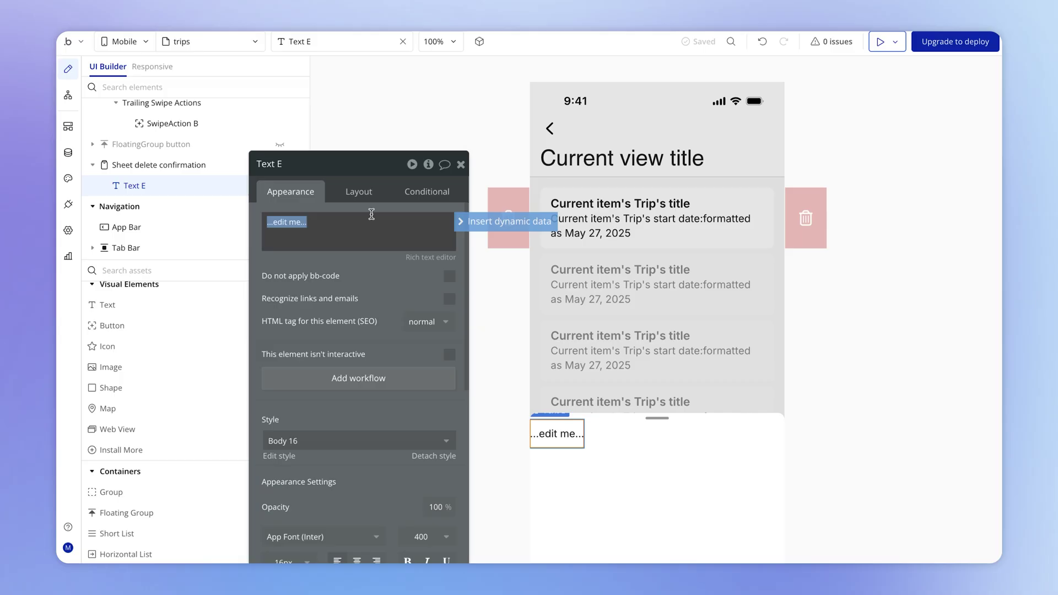
type("Are you sure")
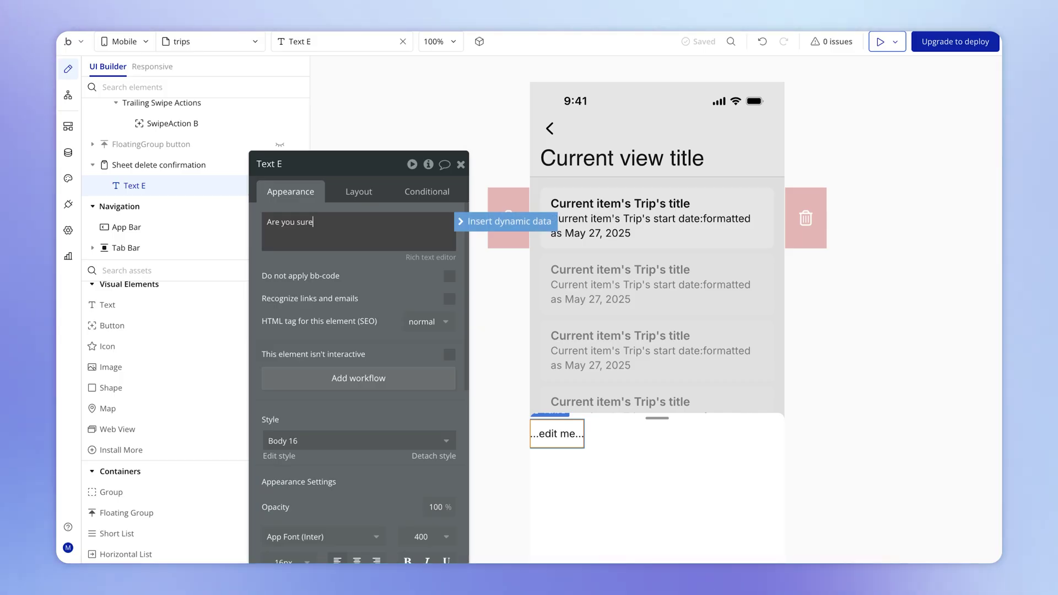
type("?")
Style the 'Are you sure?' text as Heading 3 and center it horizontally.
left_click(366, 350)
left_click(328, 506)
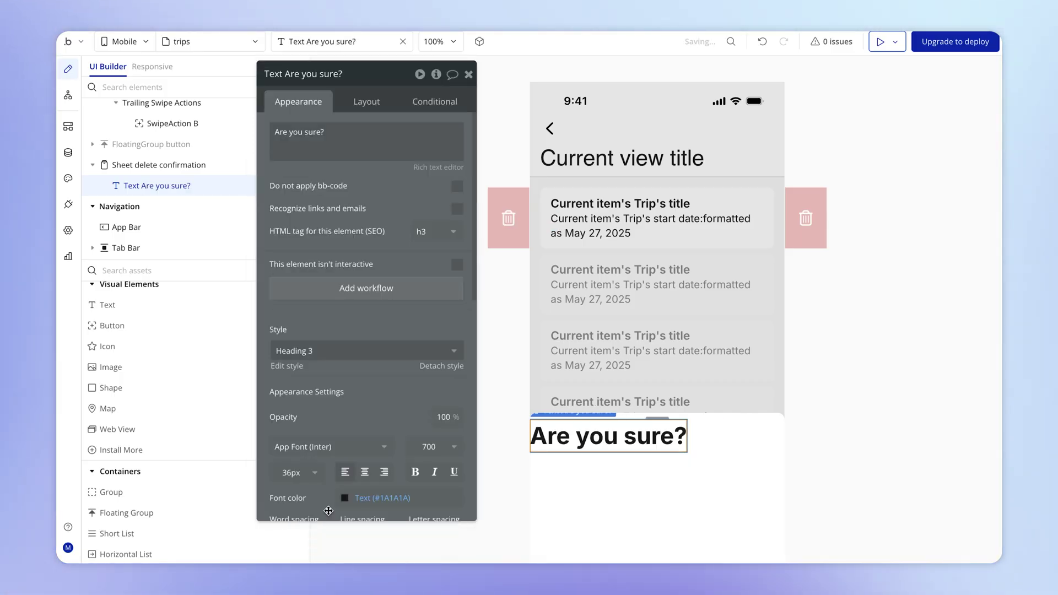
scroll(380, 411, "down", 3)
scroll(380, 385, "up", 3)
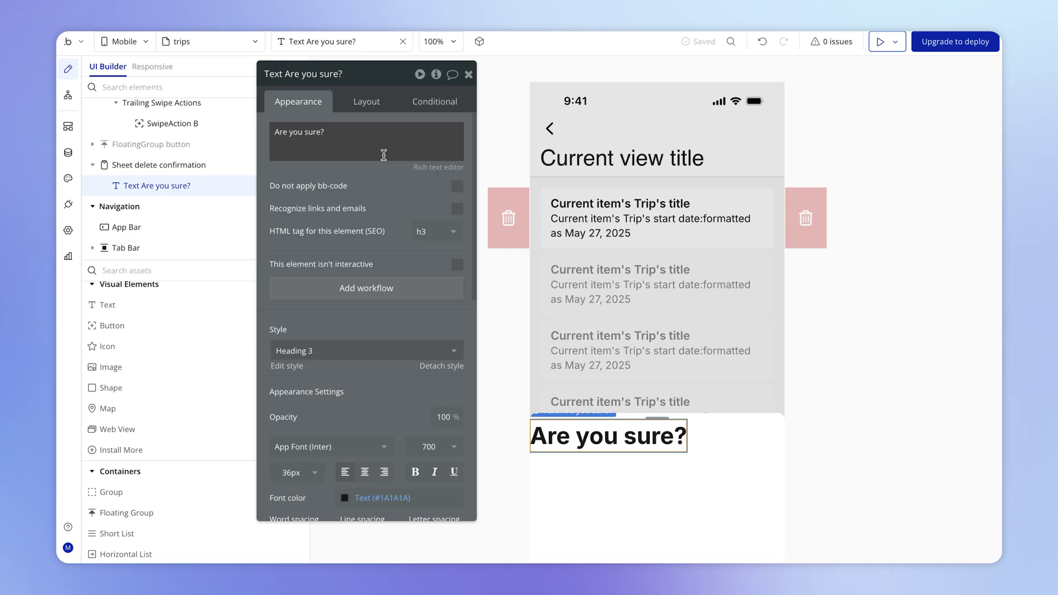
left_click(373, 104)
left_click(415, 198)
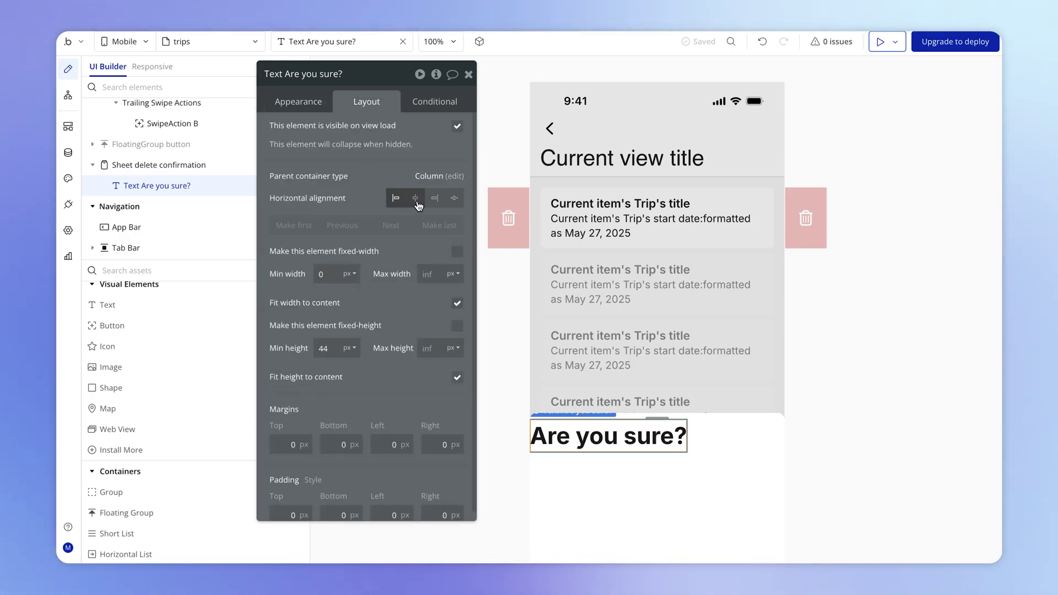
left_click(661, 506)
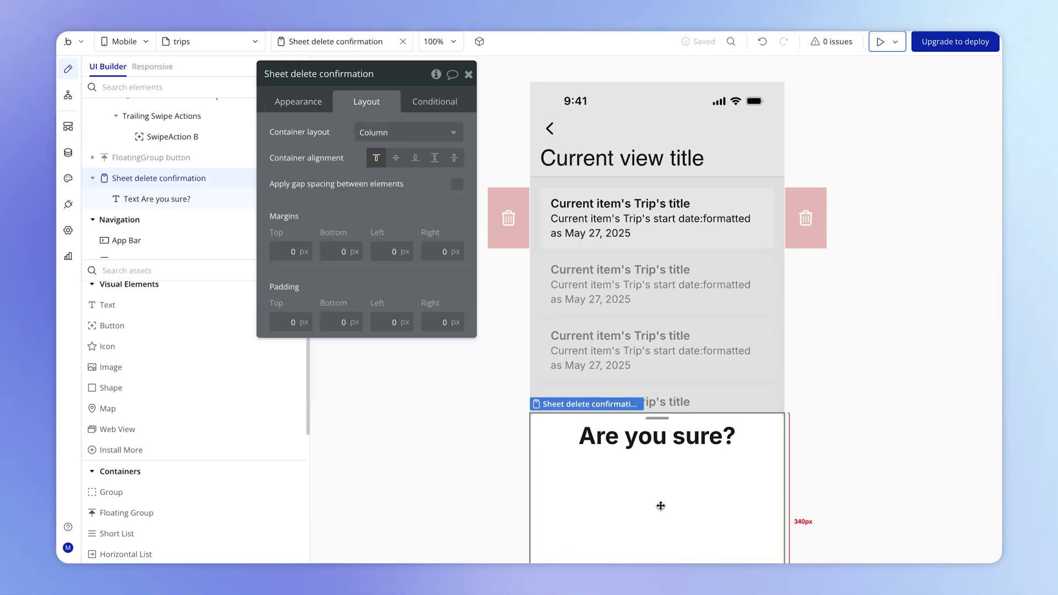
Add a red destructive-style button labelled 'Delete' under the heading.
key("Escape")
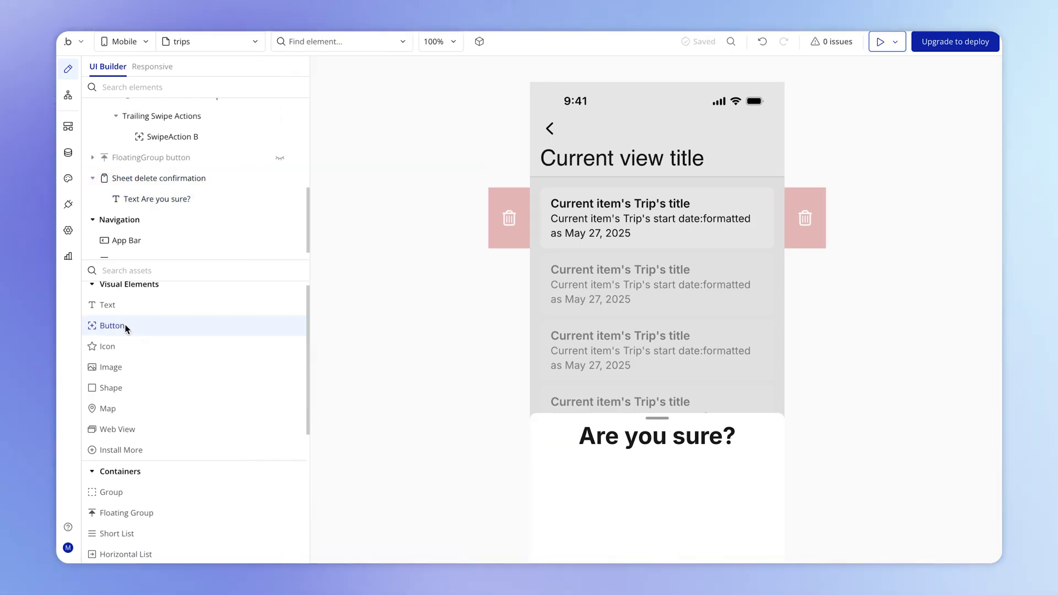
left_click(567, 464)
type("Delete")
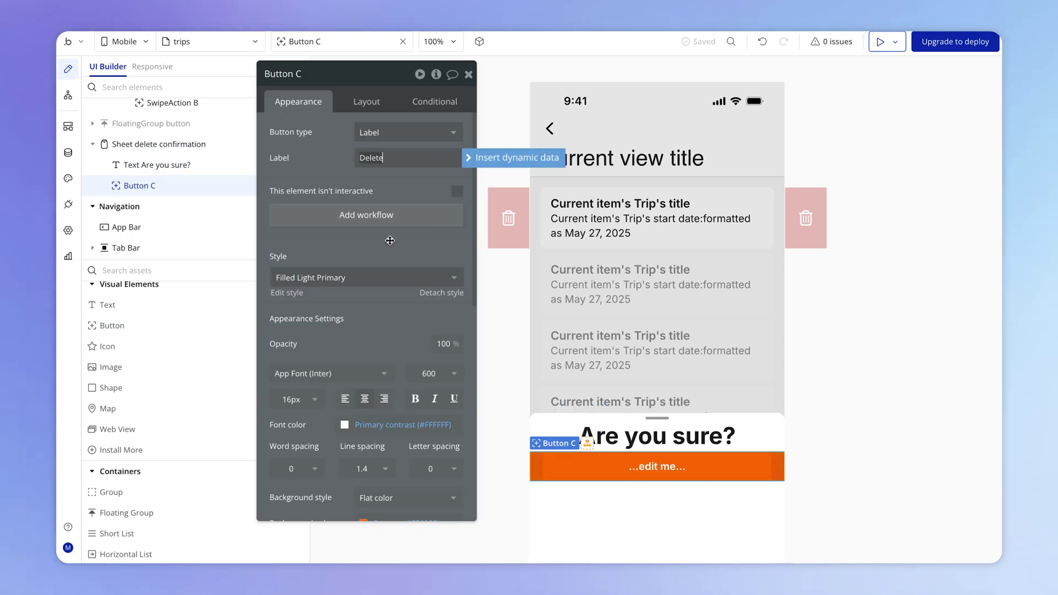
left_click(329, 192)
left_click(359, 278)
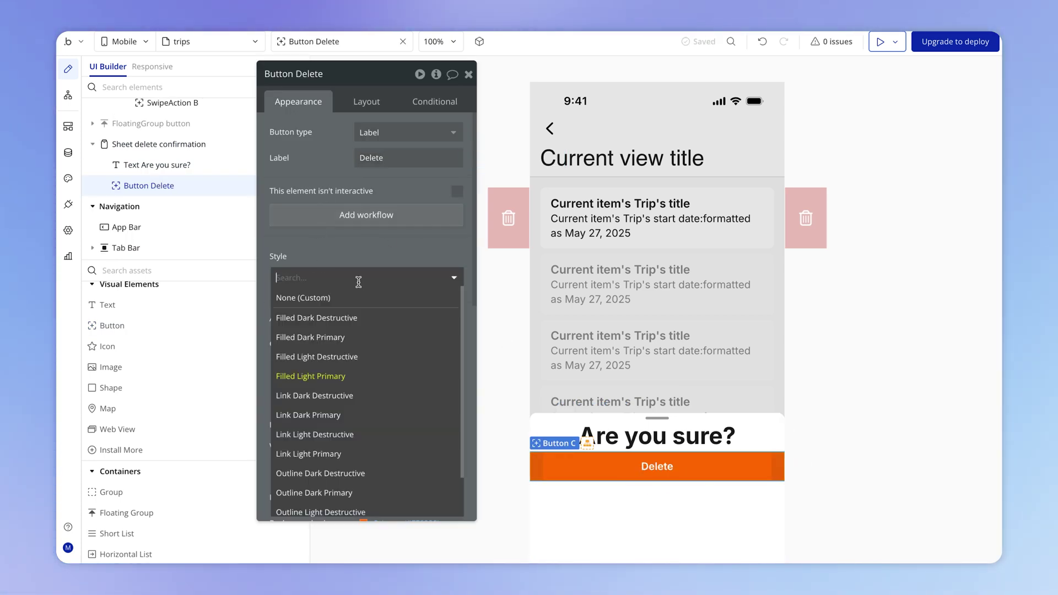
left_click(374, 359)
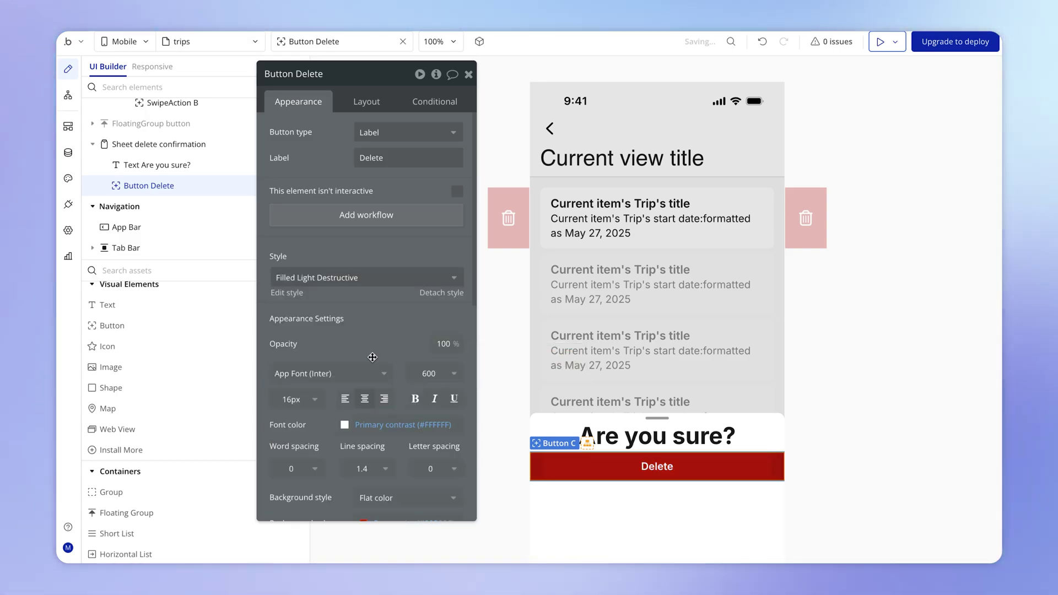
left_click_drag(373, 357, 391, 322)
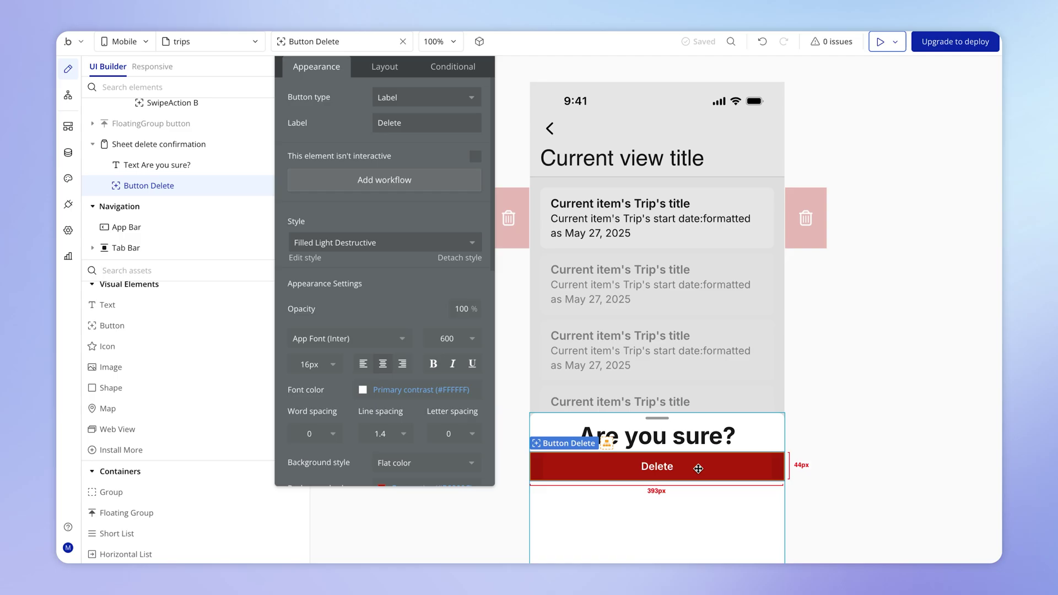
Duplicate the Delete button into a Filled Dark Primary button labelled 'Cancel'.
key("ctrl+d")
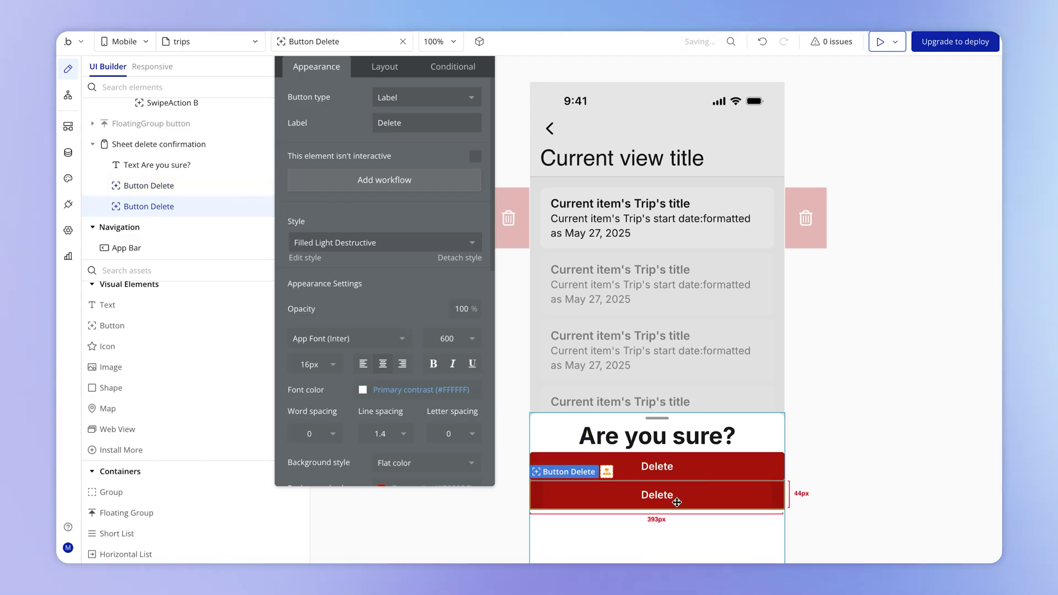
left_click_drag(439, 290, 453, 344)
left_click(404, 293)
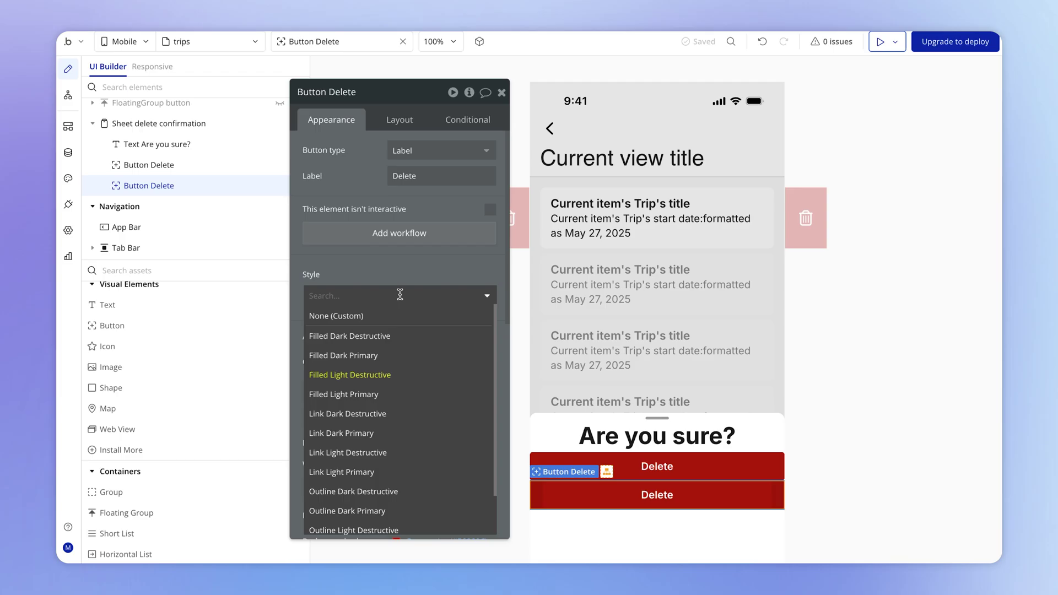
left_click(394, 359)
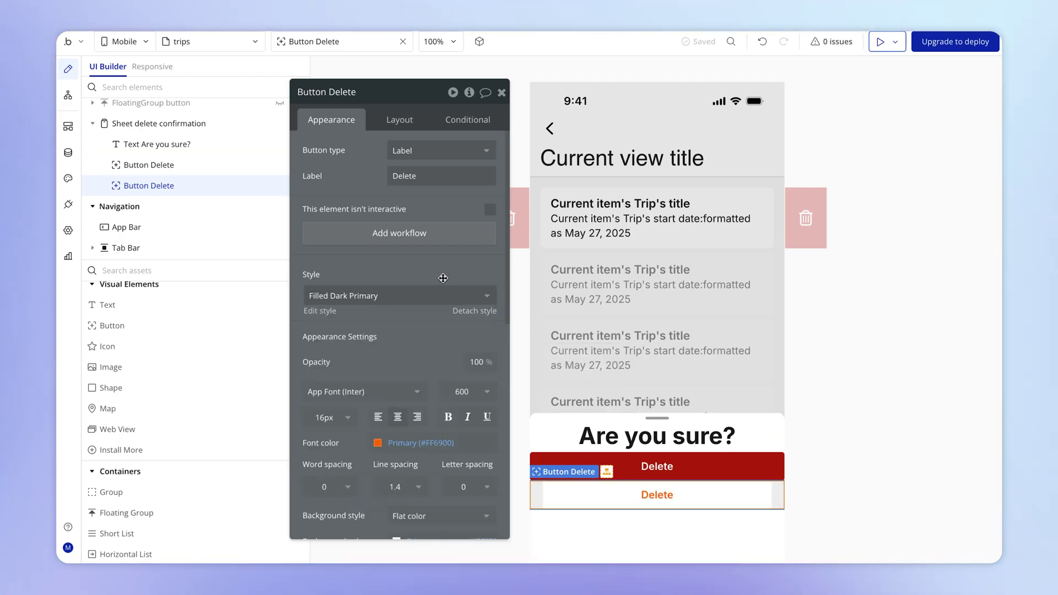
double_click(435, 180)
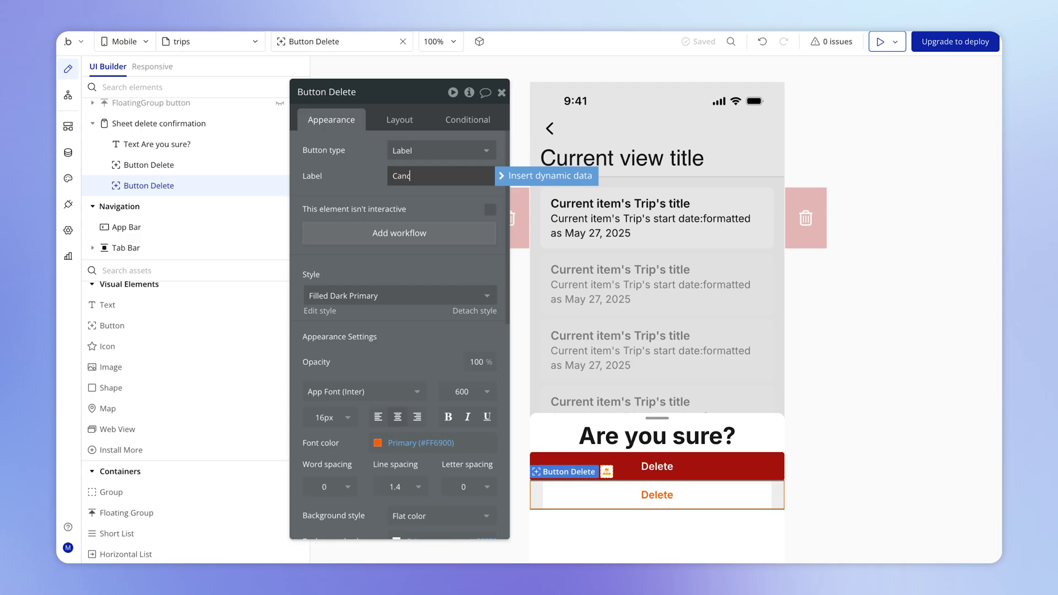
type("Cancel")
left_click(852, 472)
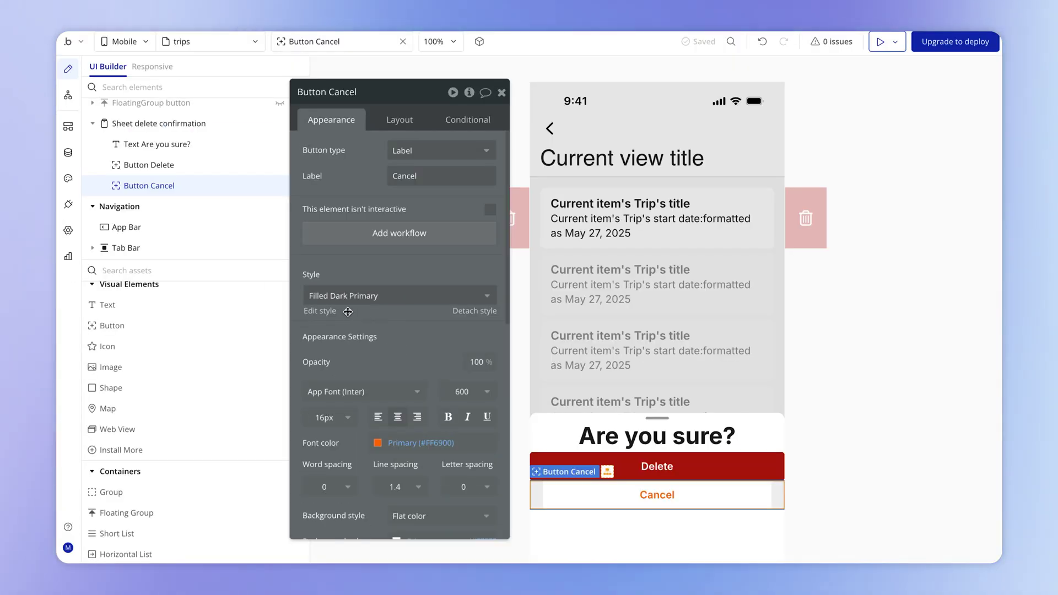
In the Filled Dark Primary style, set Icon and Font colour to Text (#1A1A1A).
left_click(326, 313)
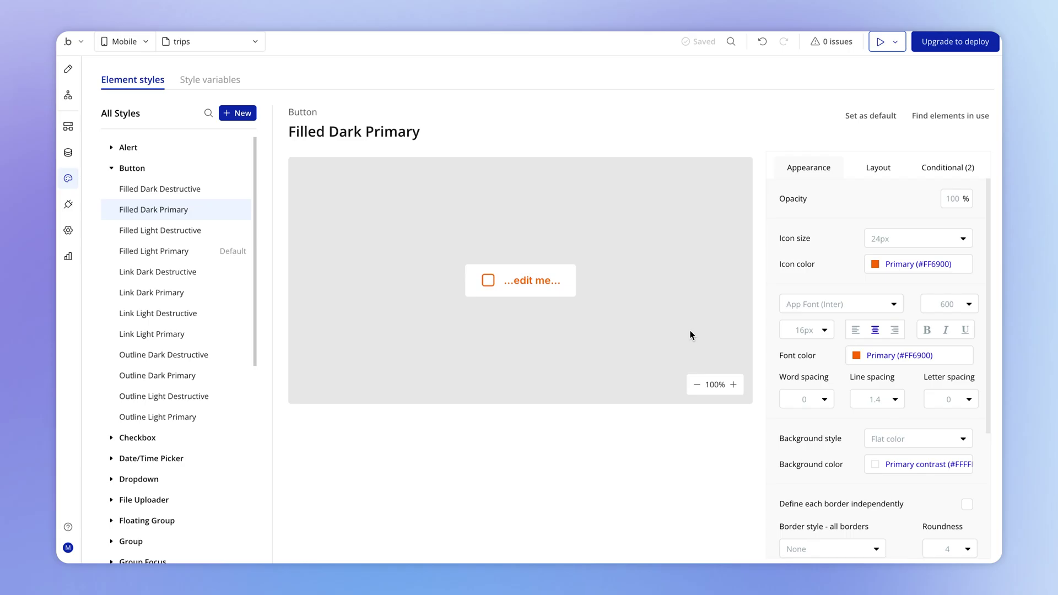
left_click(882, 265)
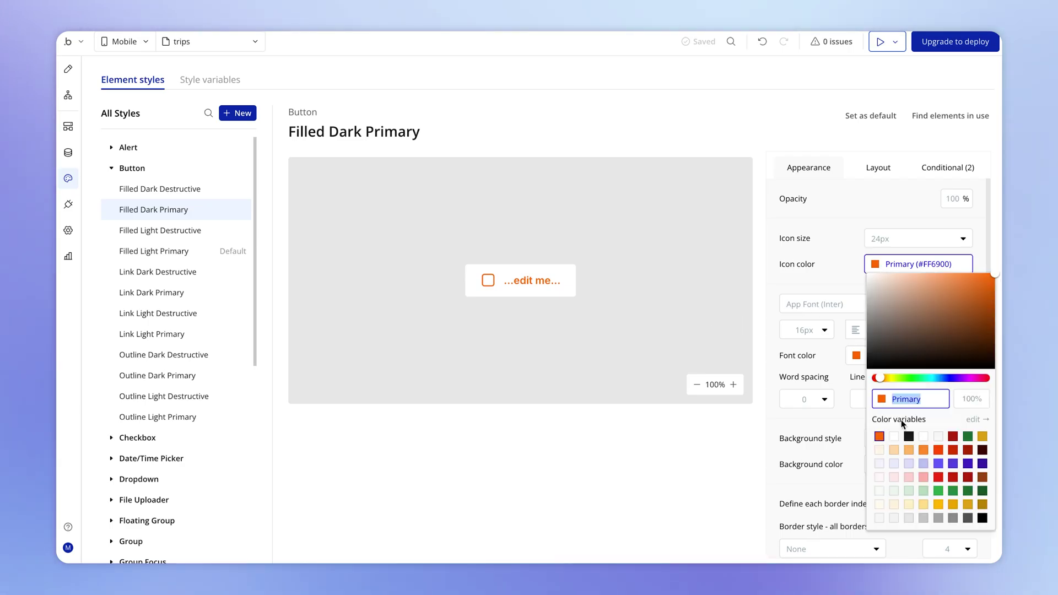
left_click(909, 436)
left_click(857, 356)
left_click(856, 355)
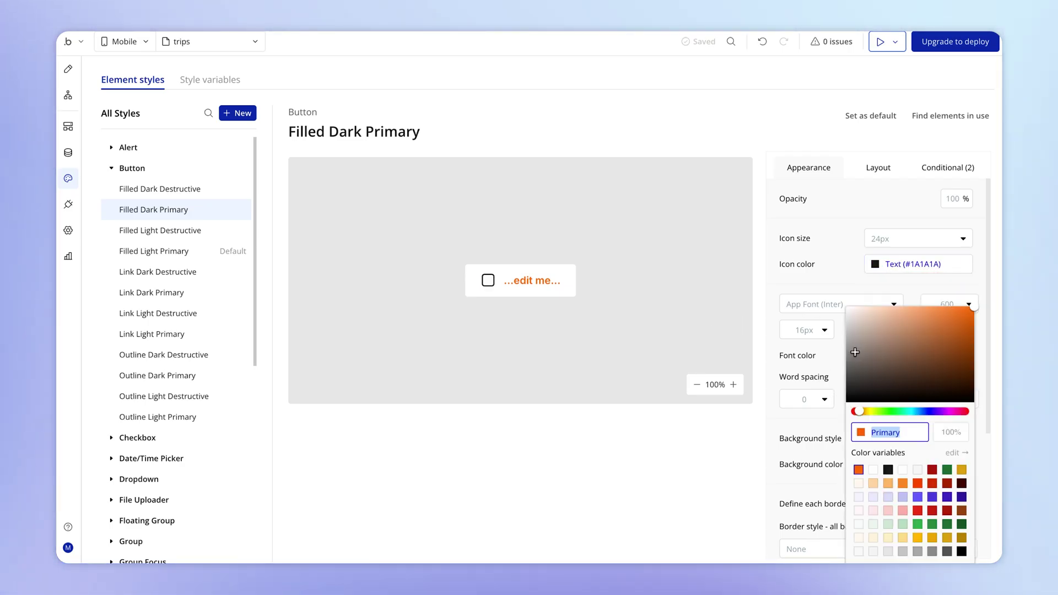
left_click(889, 470)
left_click(810, 375)
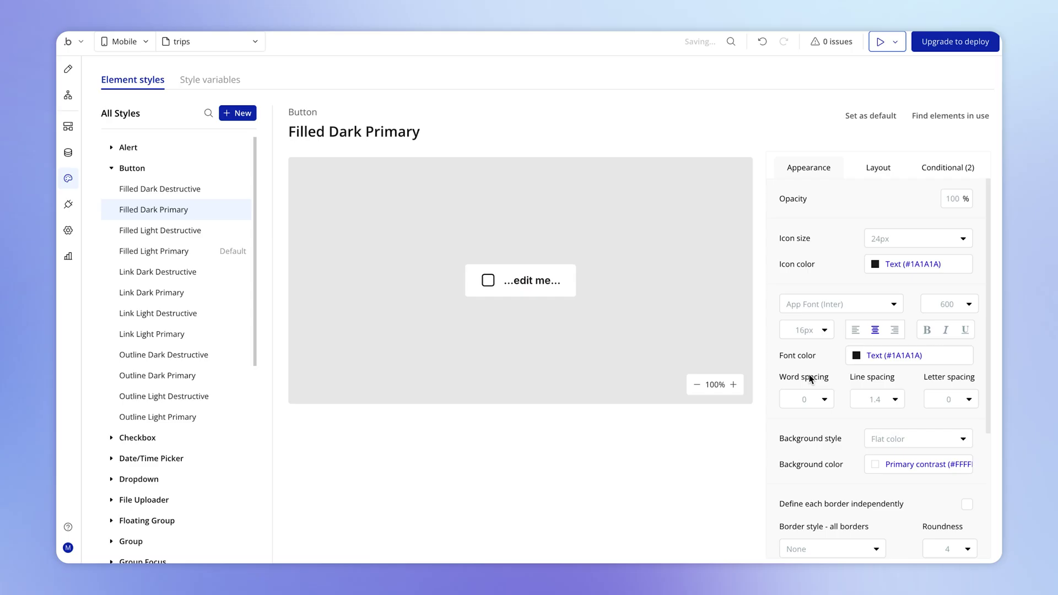
Set the style's Background color to the Background colour variable.
scroll(809, 375, "down", 1)
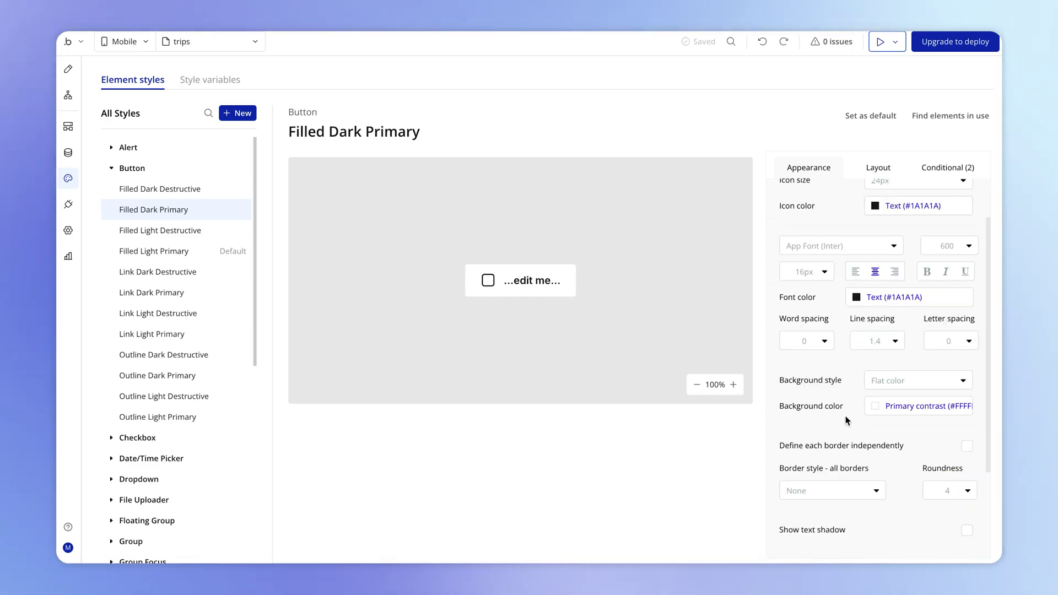
left_click(869, 408)
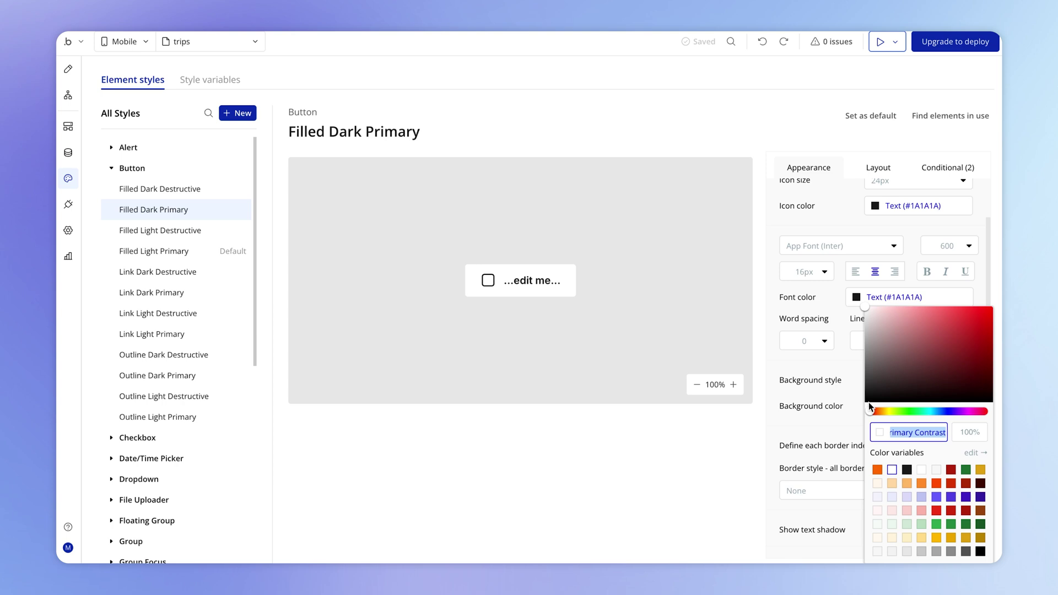
left_click(937, 470)
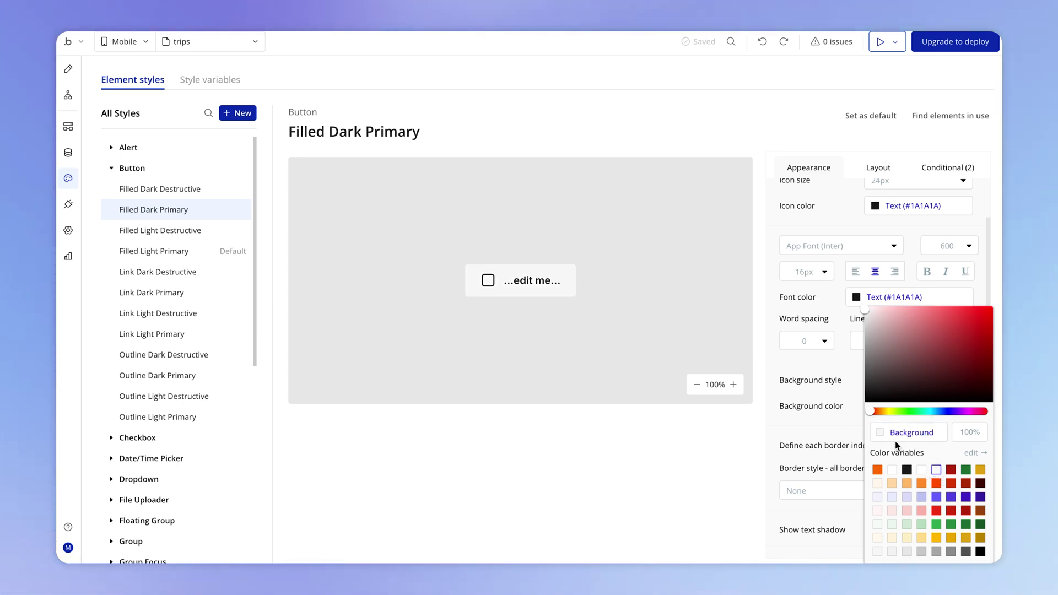
left_click(795, 396)
left_click(935, 405)
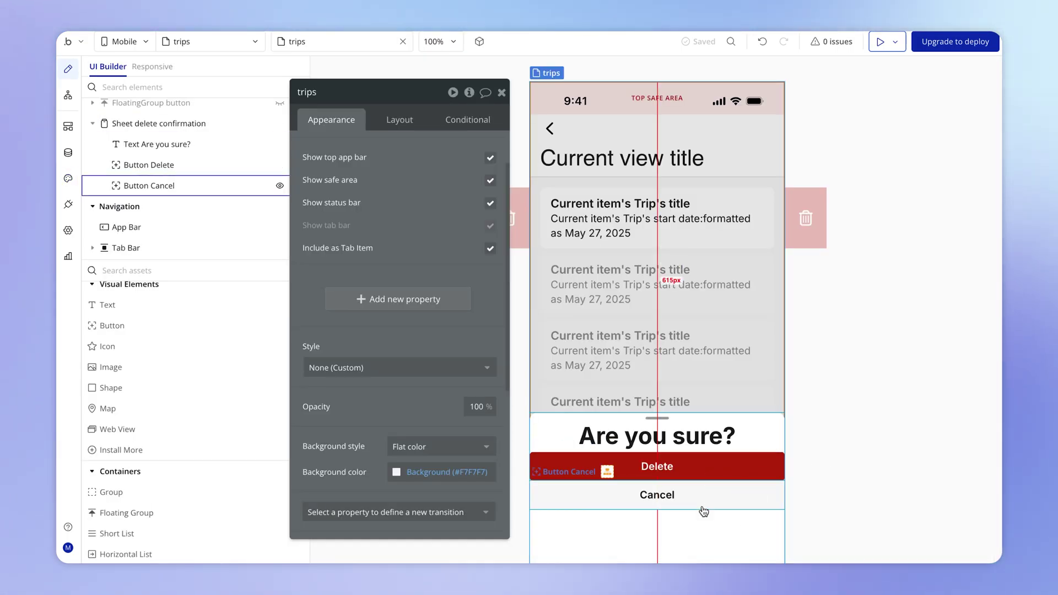
Give the sheet a 16 px gap between items and 16 px left and right padding.
left_click(707, 516)
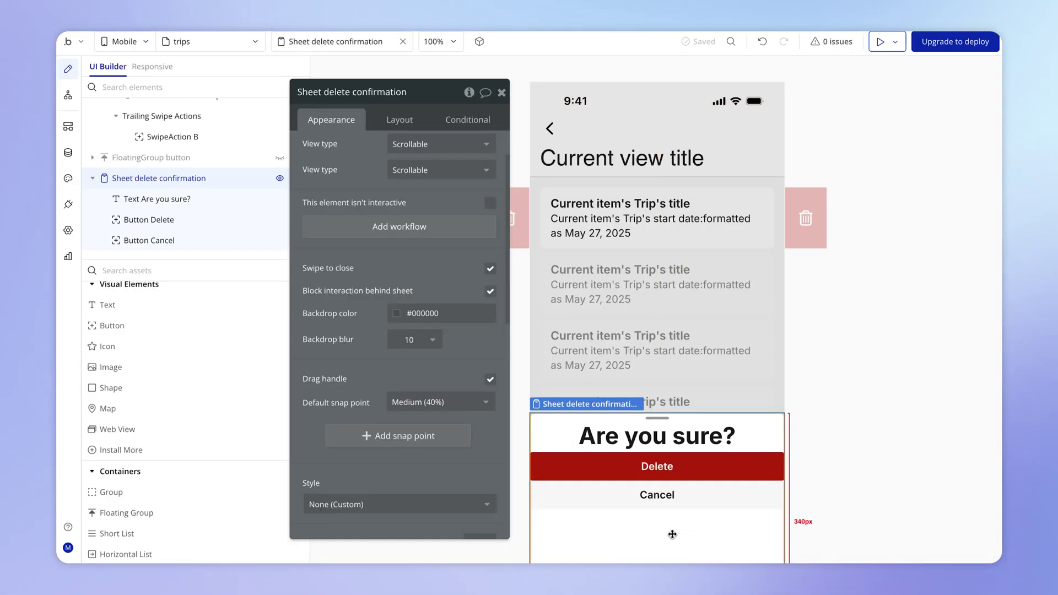
left_click(398, 202)
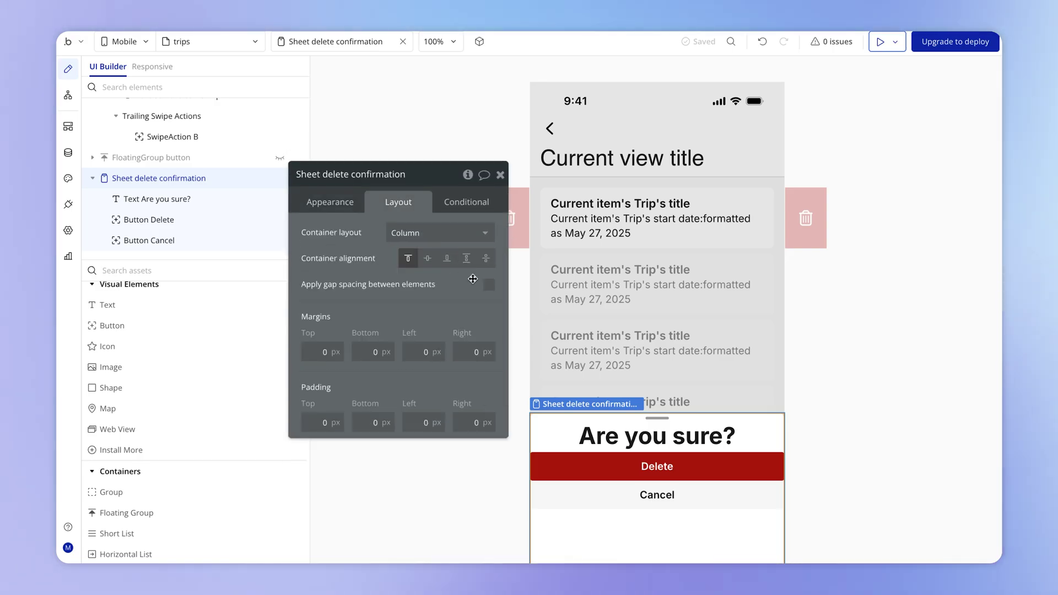
left_click(490, 286)
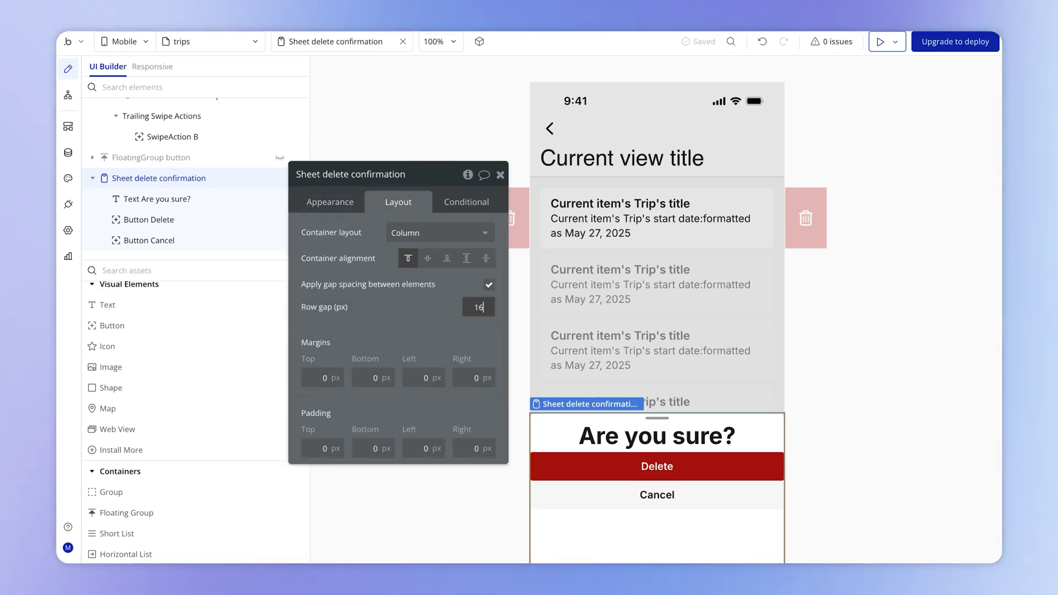
scroll(811, 450, "down", 1)
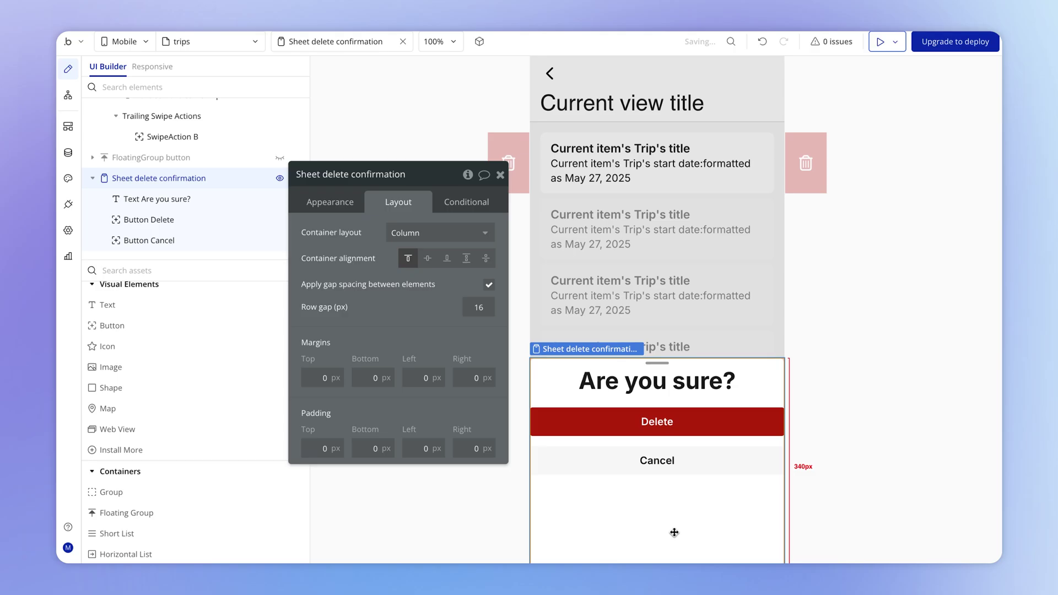
scroll(763, 475, "down", 1)
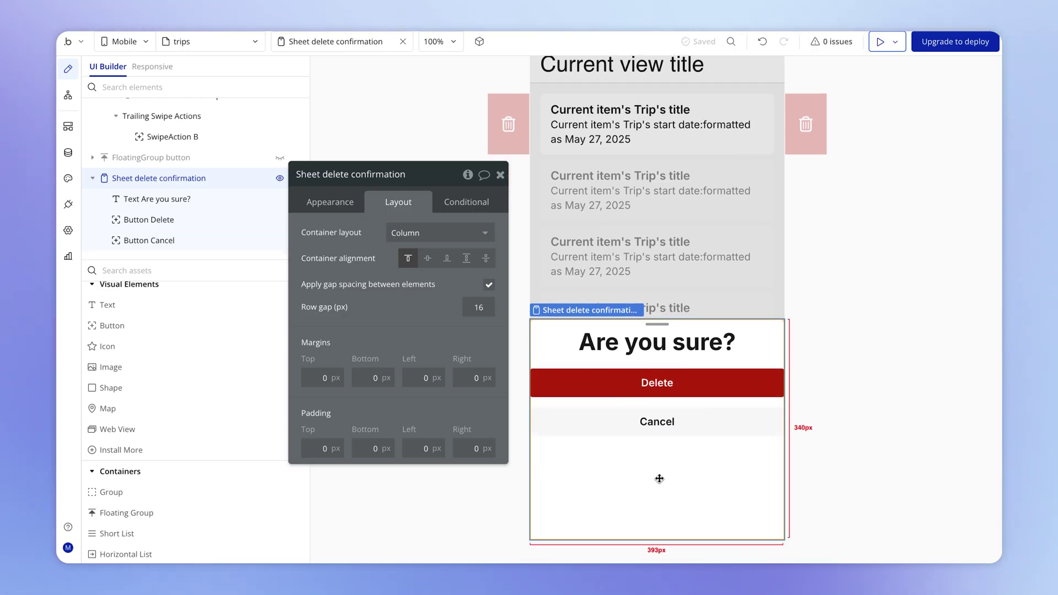
left_click(434, 451)
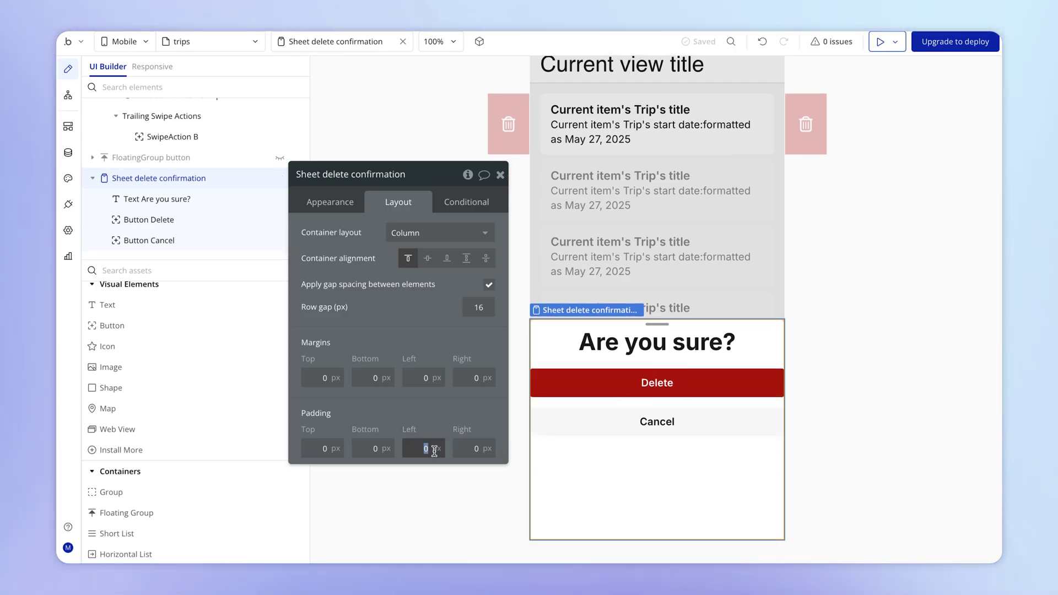
type("16")
left_click(459, 443)
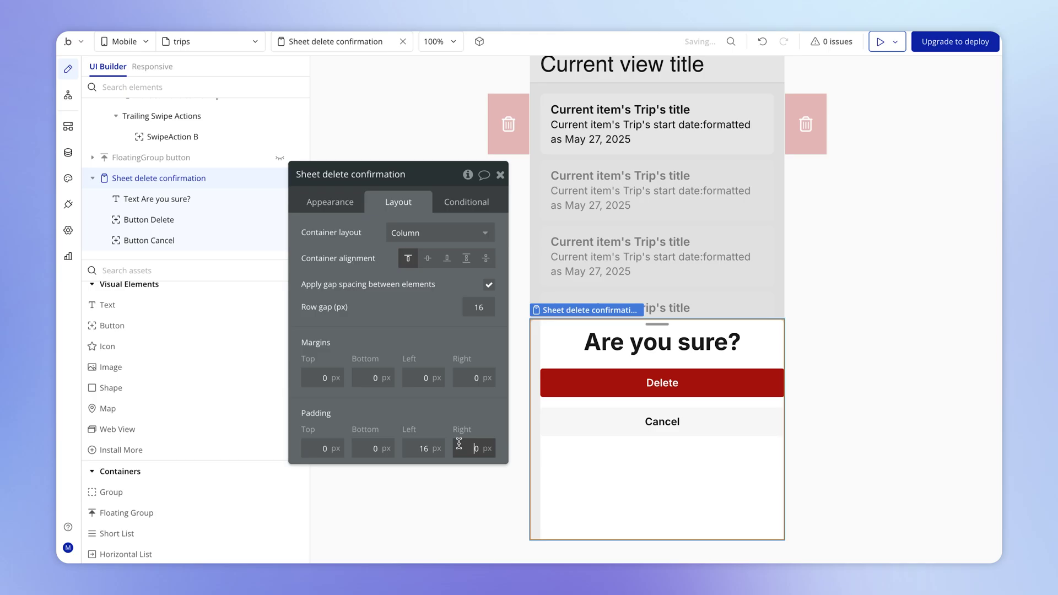
left_click(463, 409)
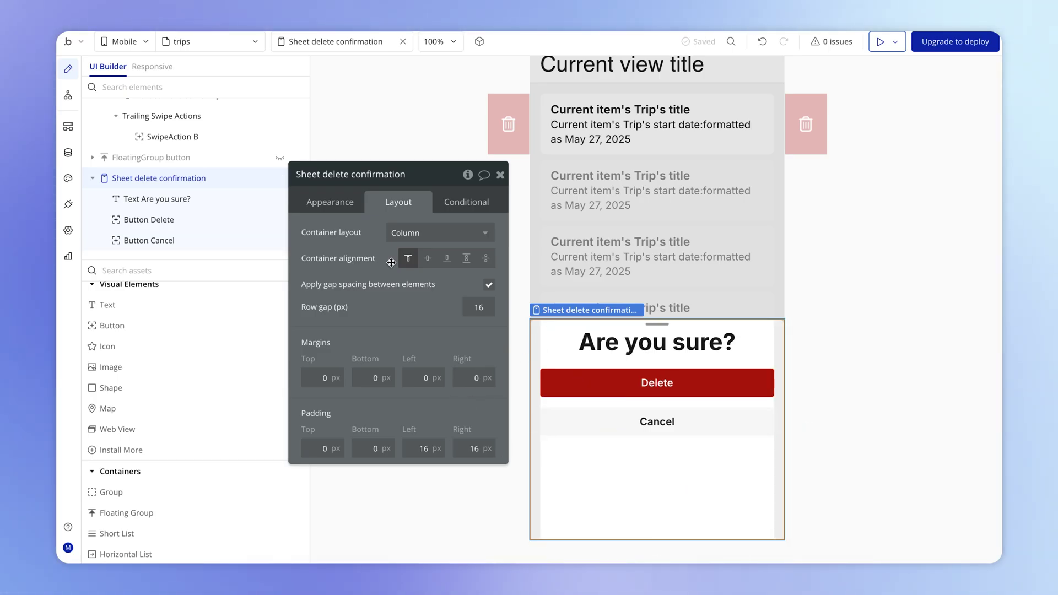
Set the sheet's Default snap point to Fit to content.
left_click(329, 208)
scroll(383, 431, "down", 3)
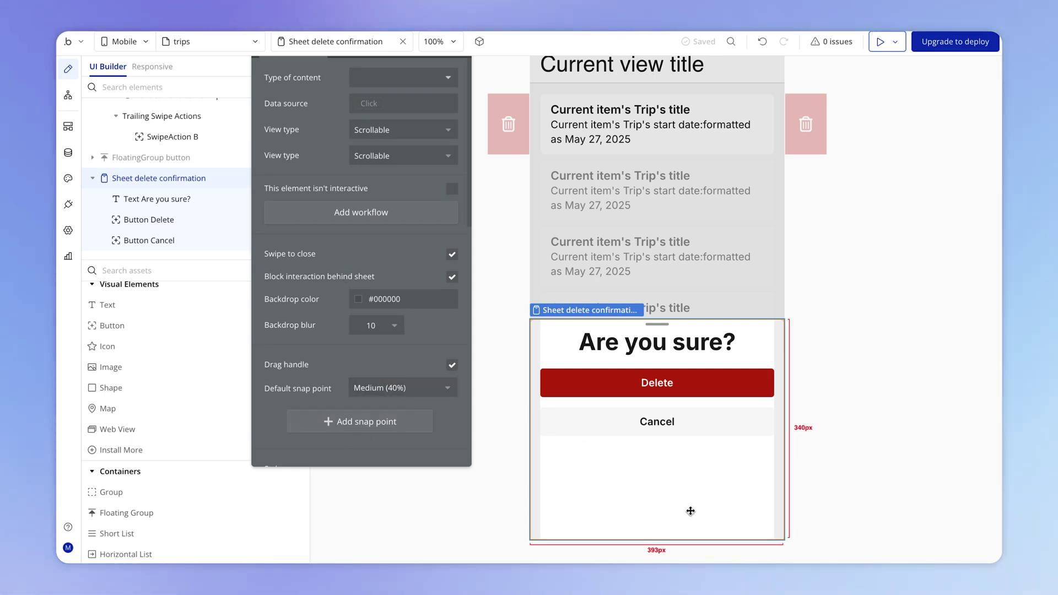
scroll(423, 323, "down", 2)
left_click(427, 326)
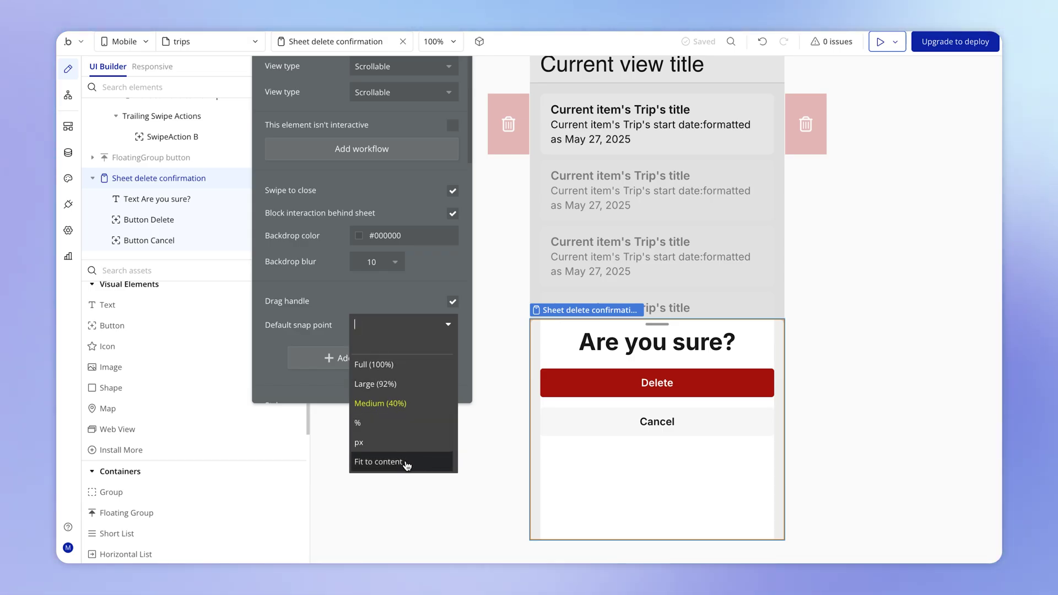
left_click(378, 462)
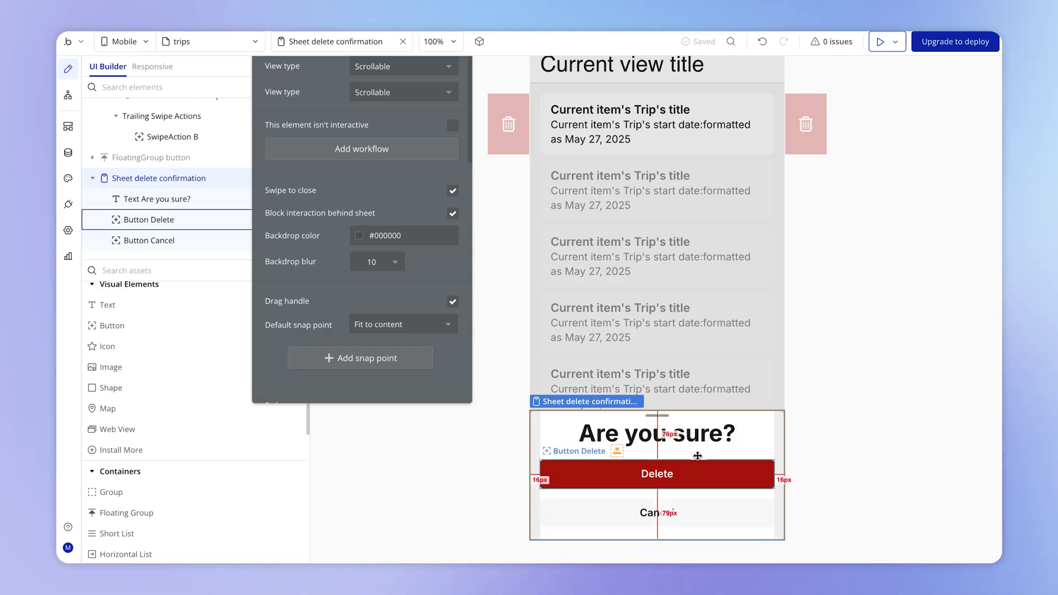
Restyle the confirmation sheet's 'Are you sure?' title to Heading 4.
left_click(670, 435)
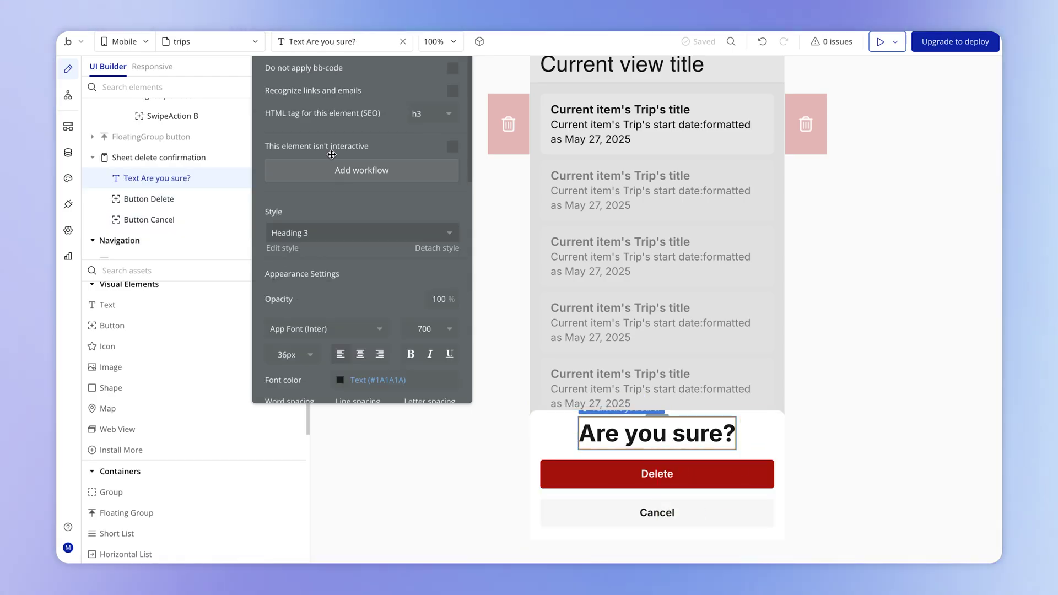
left_click(309, 234)
left_click(316, 409)
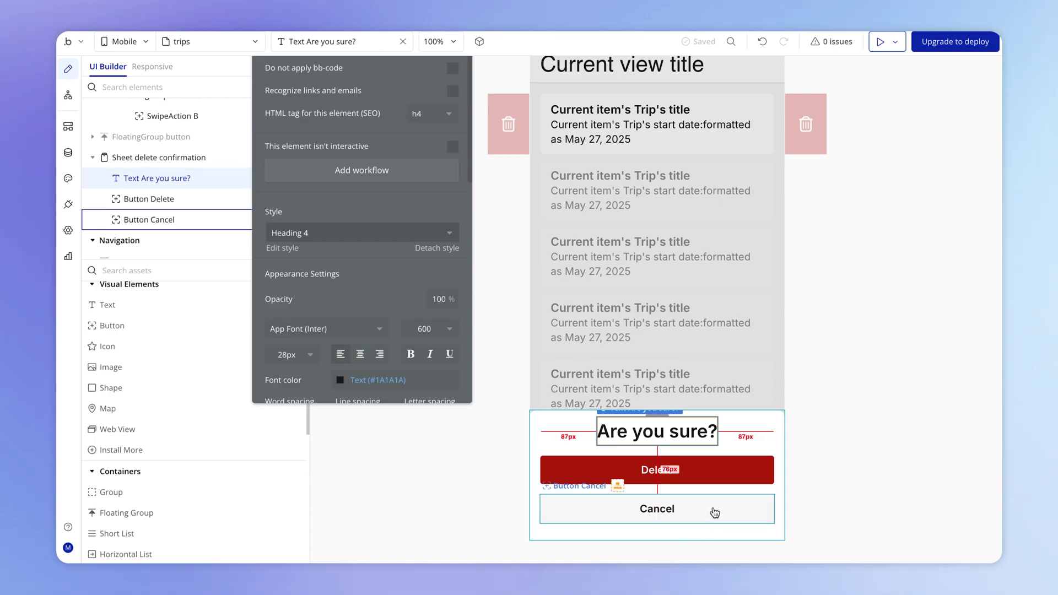
Give the sheet's Cancel button a tap workflow that hides an element.
left_click(710, 509)
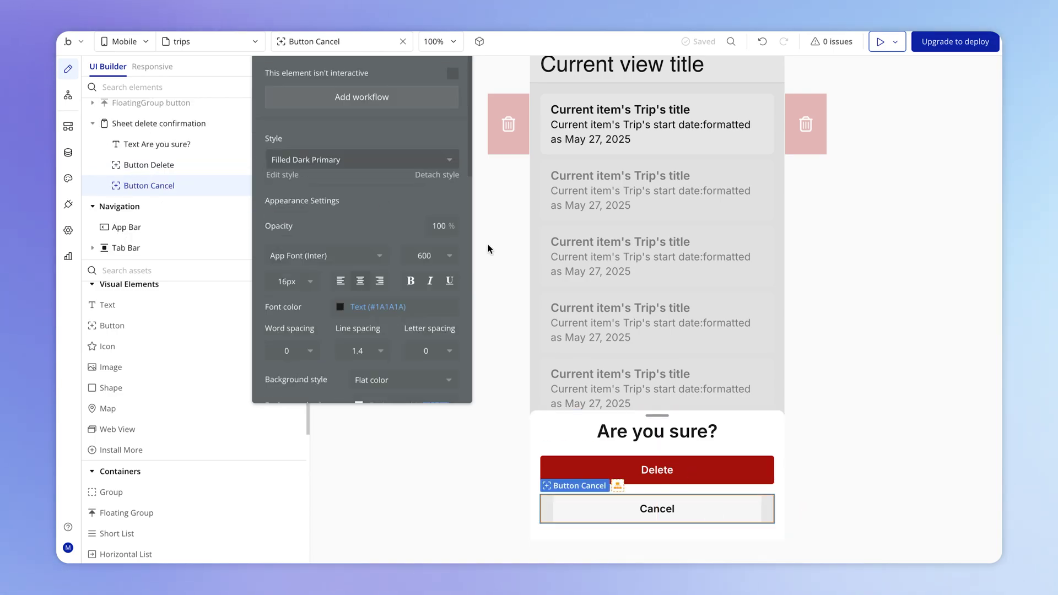
left_click_drag(358, 189, 365, 329)
left_click(394, 237)
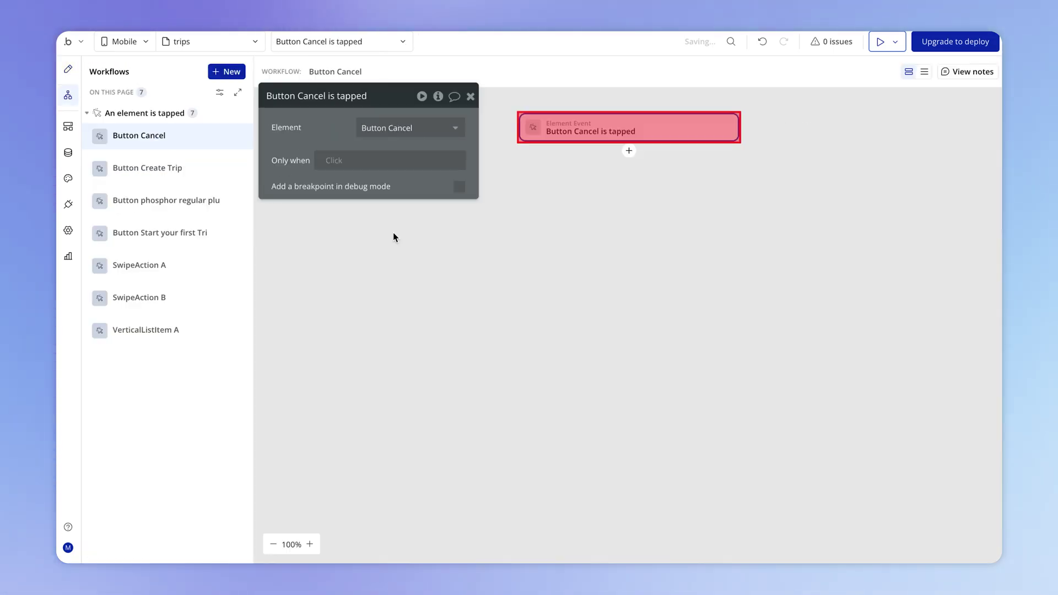
left_click(629, 151)
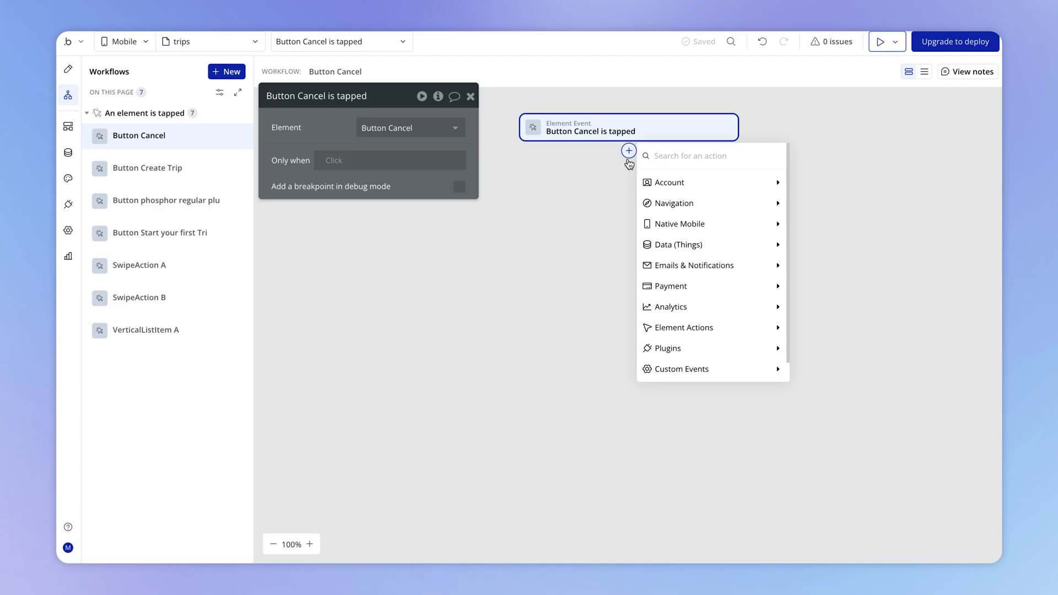
mouse_move(704, 329)
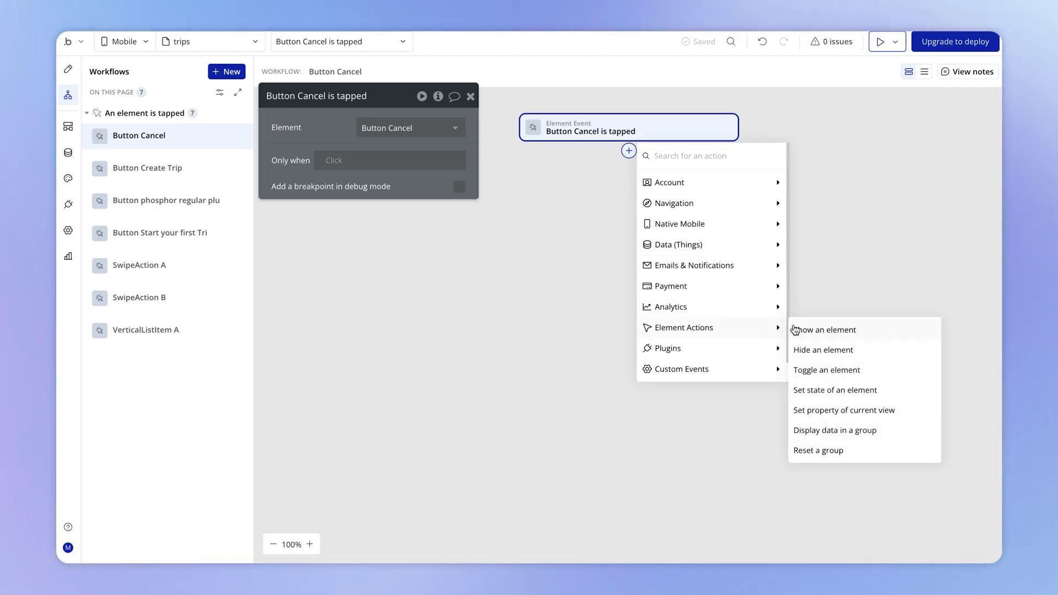
left_click(874, 354)
scroll(408, 237, "down", 3)
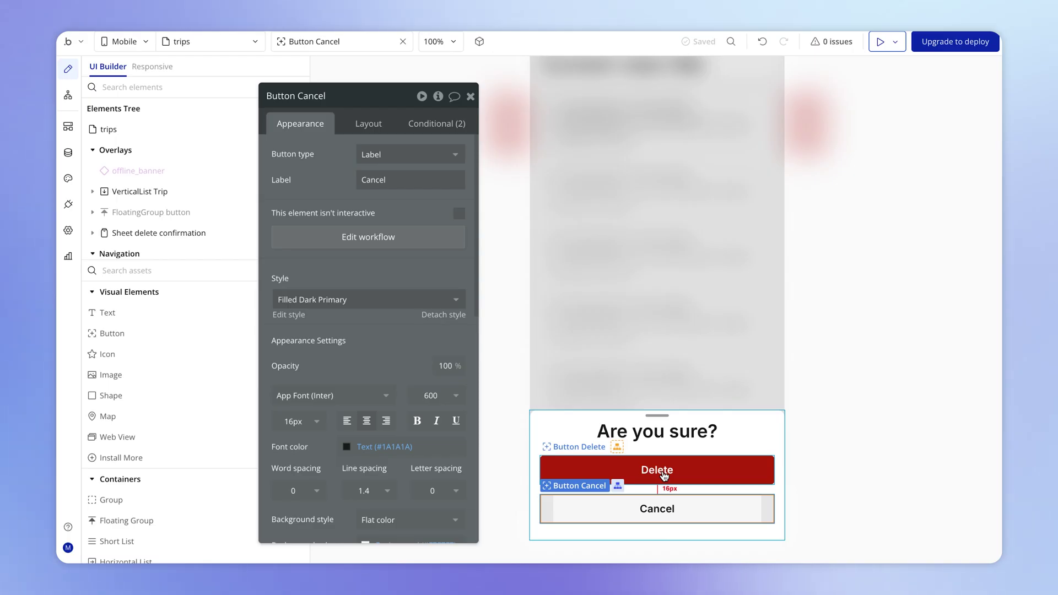
Add a Delete thing step, found via 'del', to the Delete button's workflow and pick its To delete field.
left_click(658, 470)
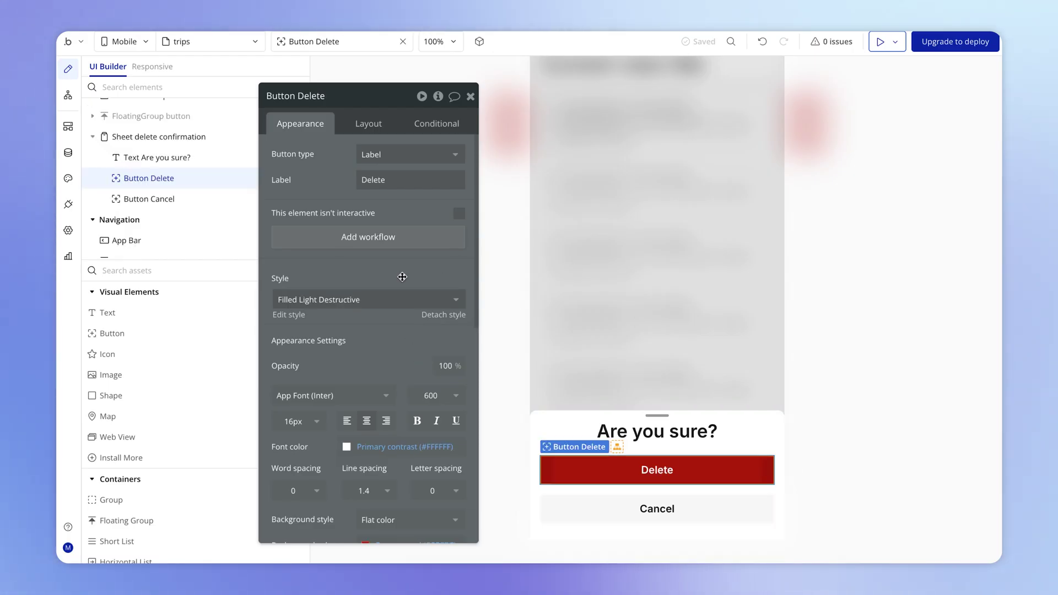
left_click(396, 237)
left_click(629, 150)
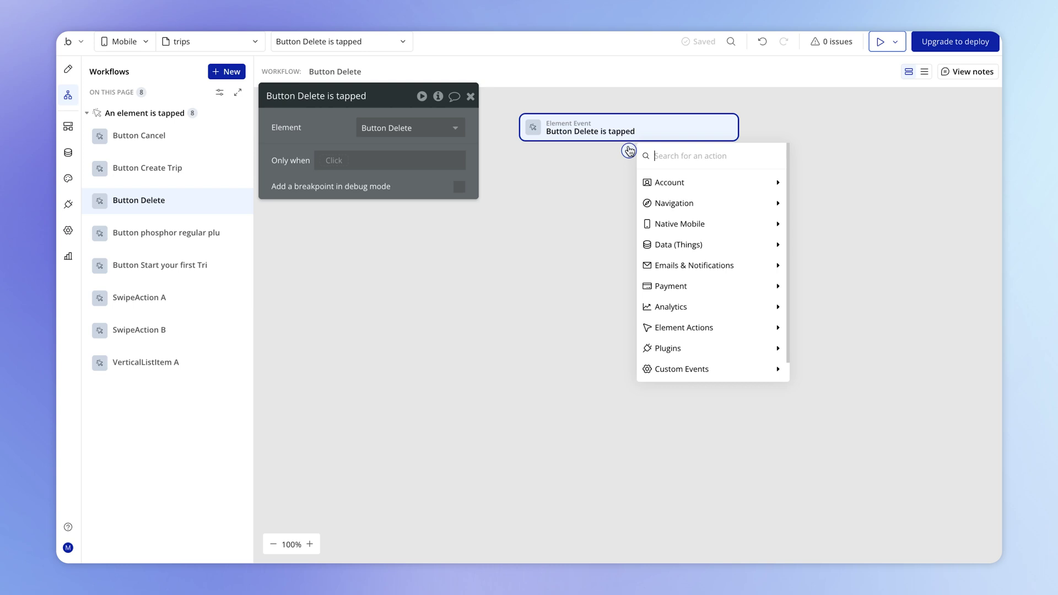
type("del")
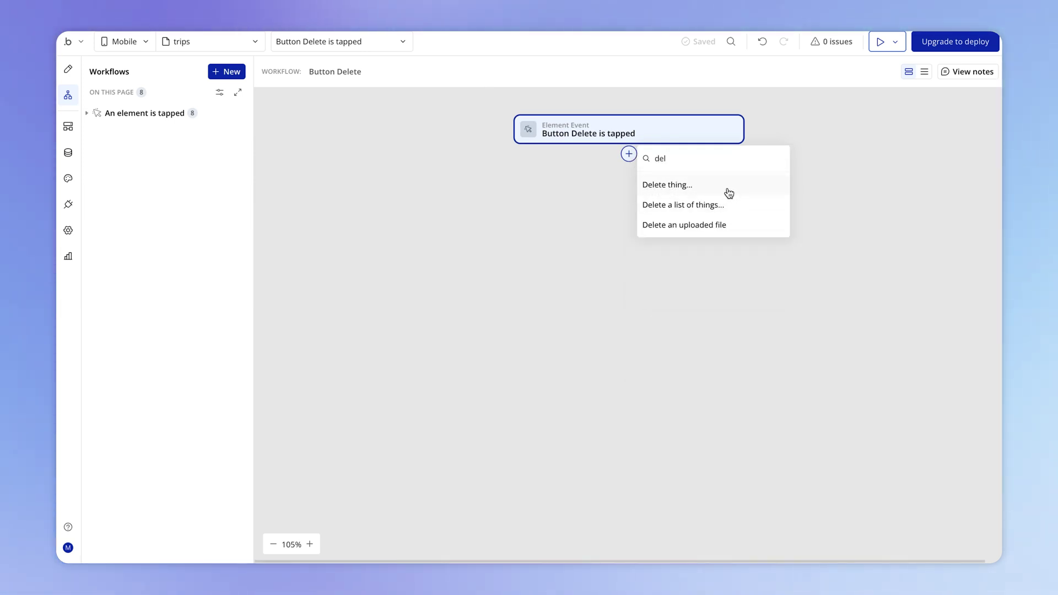
left_click(738, 185)
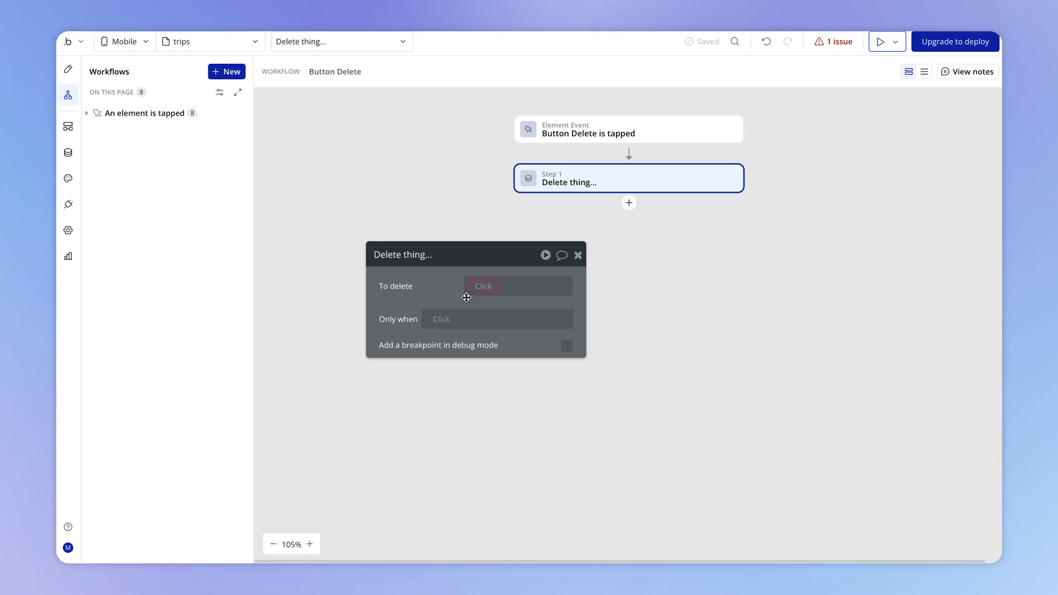
left_click(494, 290)
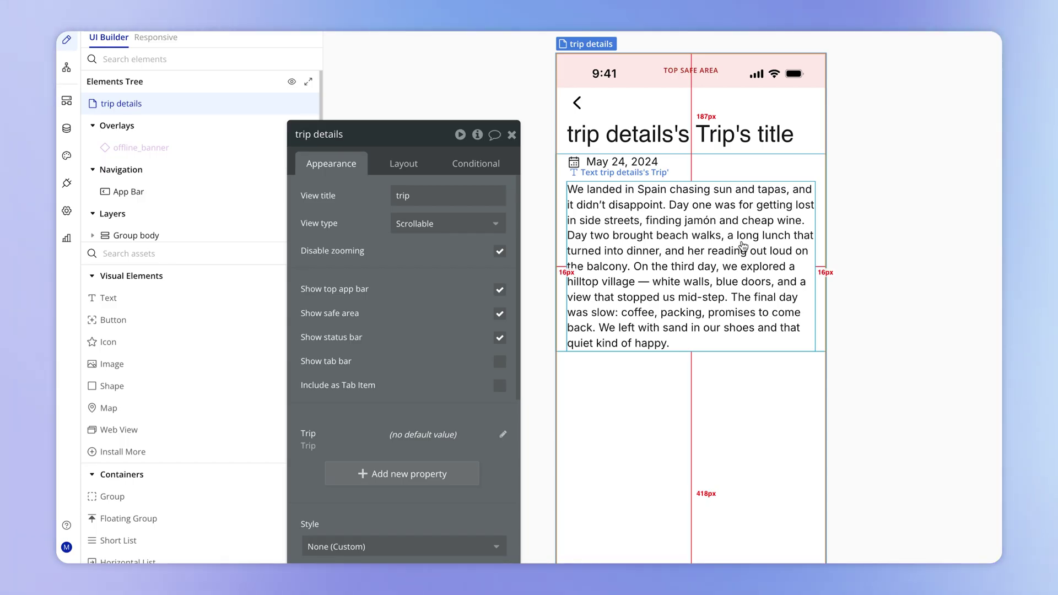
Select Sheet delete confirmation on the Trips view to show its properties.
left_click_drag(372, 456, 398, 378)
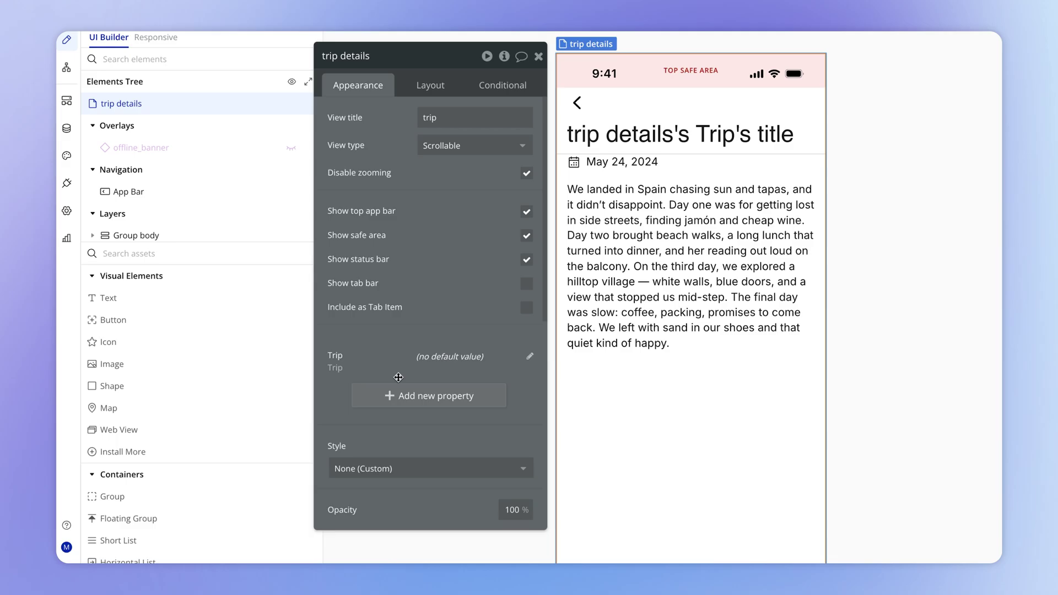
mouse_move(482, 352)
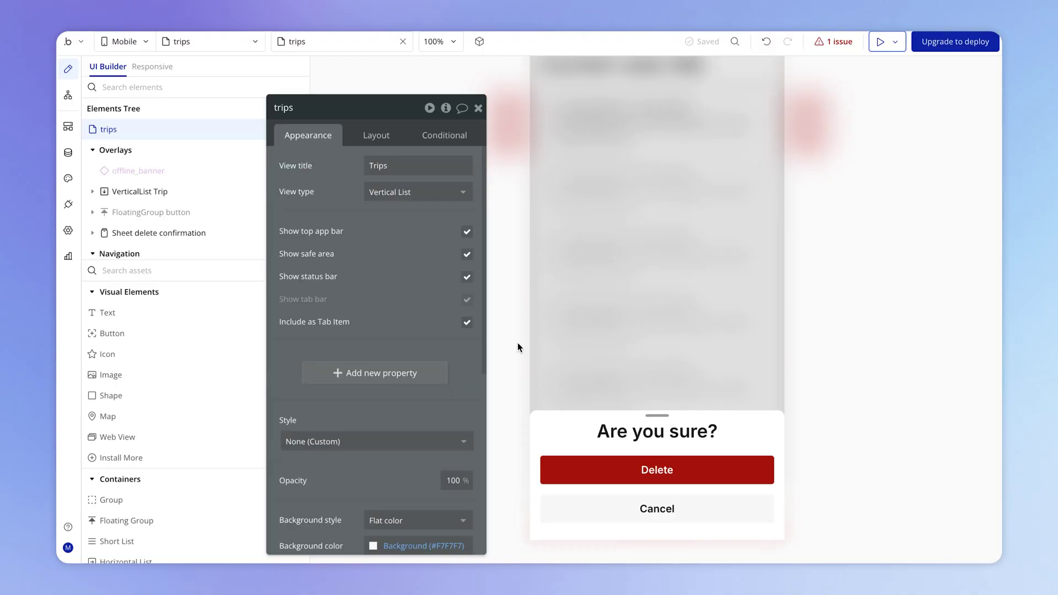
left_click(536, 432)
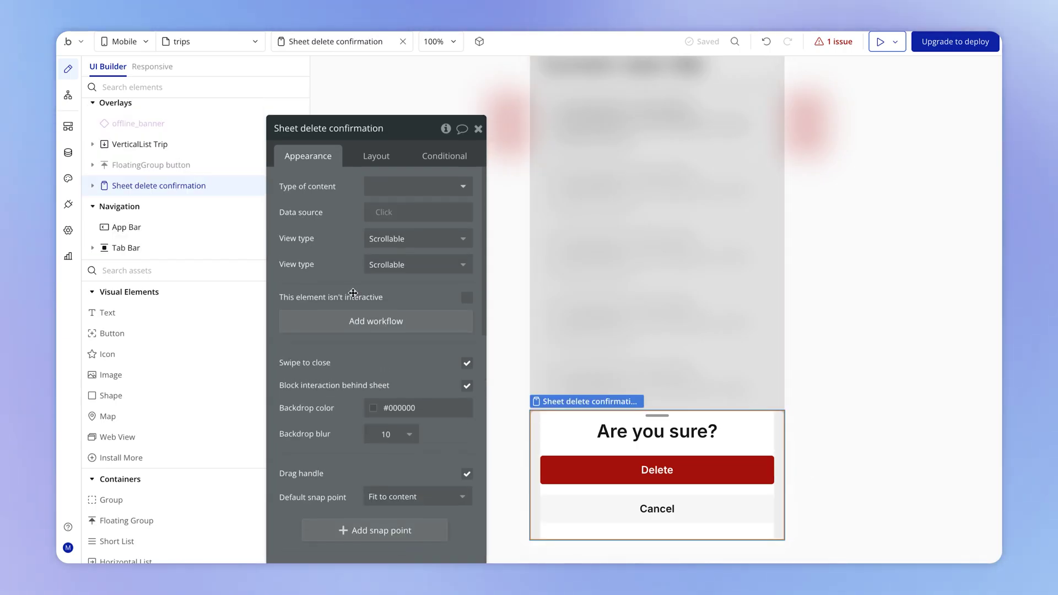
scroll(368, 456, "down", 2)
Set Sheet delete confirmation's Type of content to Trip.
scroll(353, 309, "up", 3)
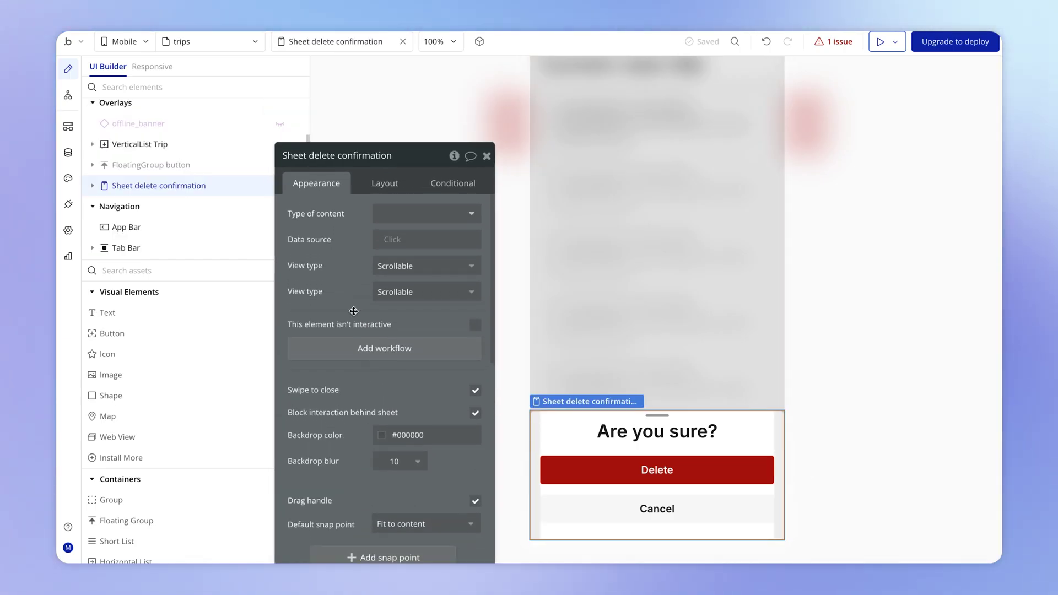
left_click_drag(348, 244, 355, 257)
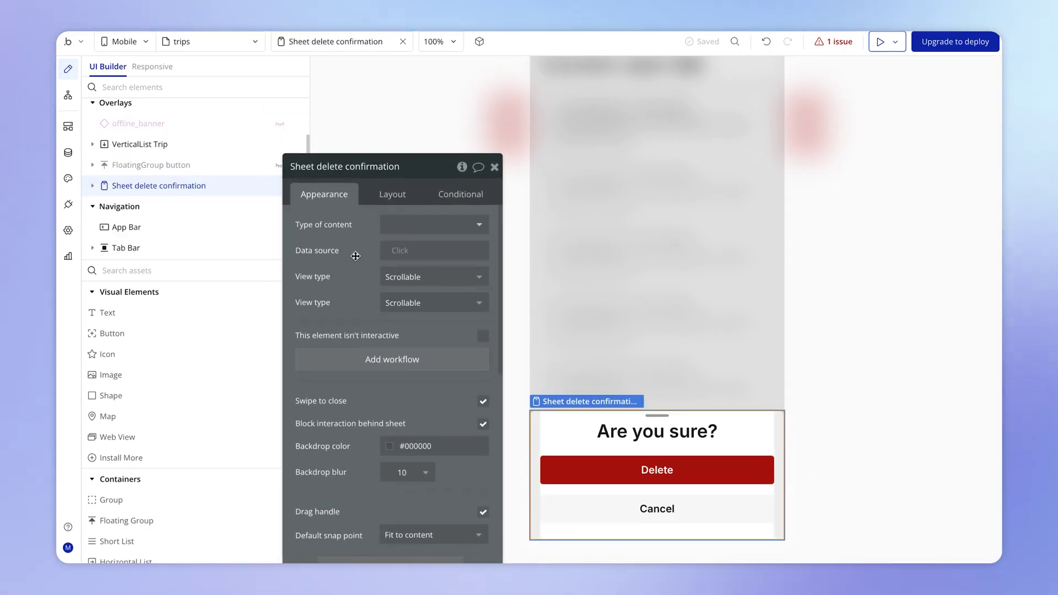
left_click(465, 225)
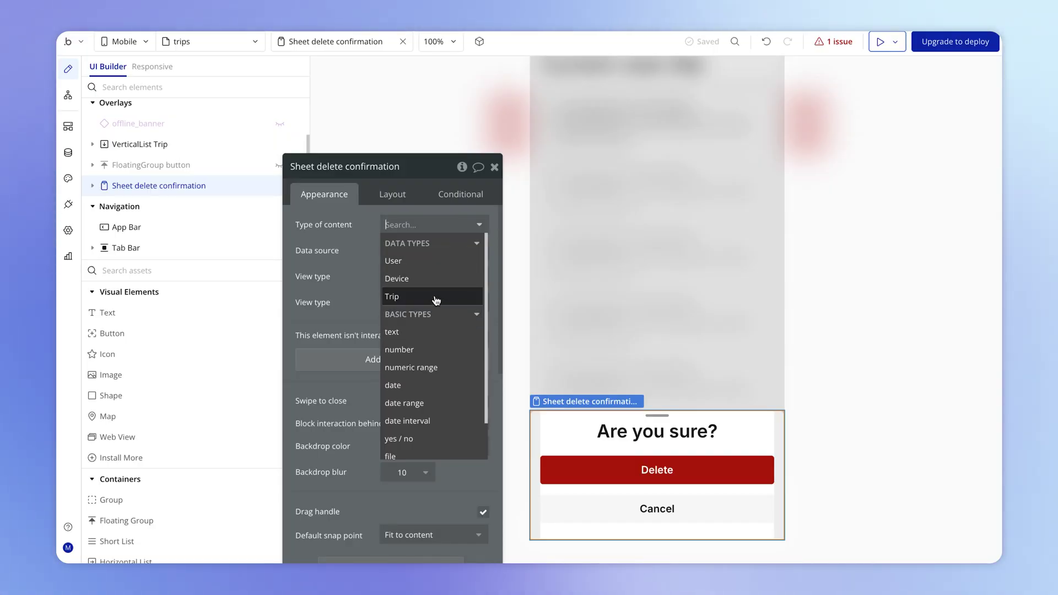
left_click(434, 298)
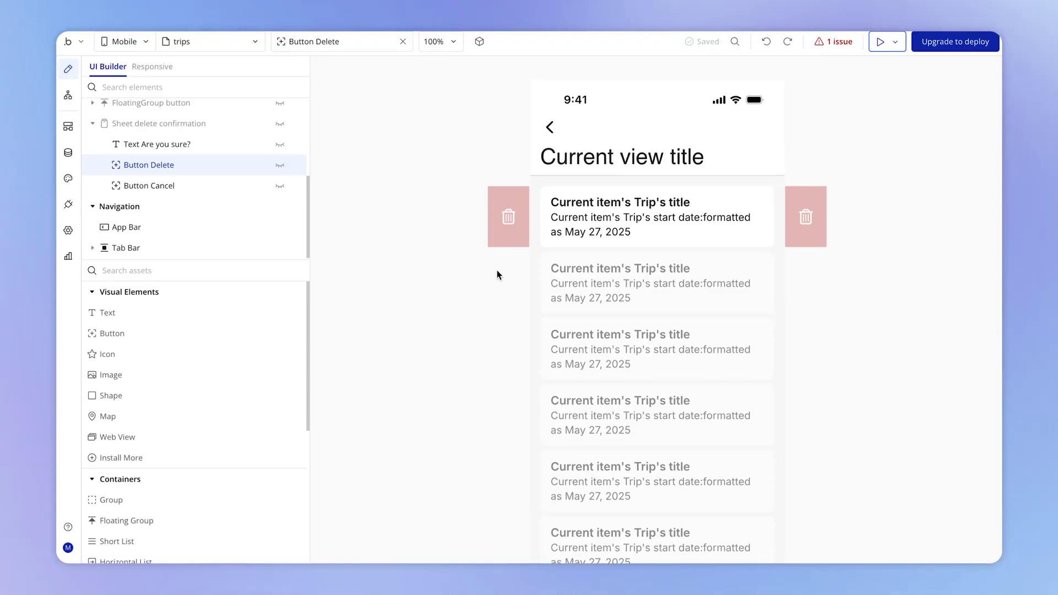
Select SwipeAction A and bring up its tap workflow.
double_click(506, 215)
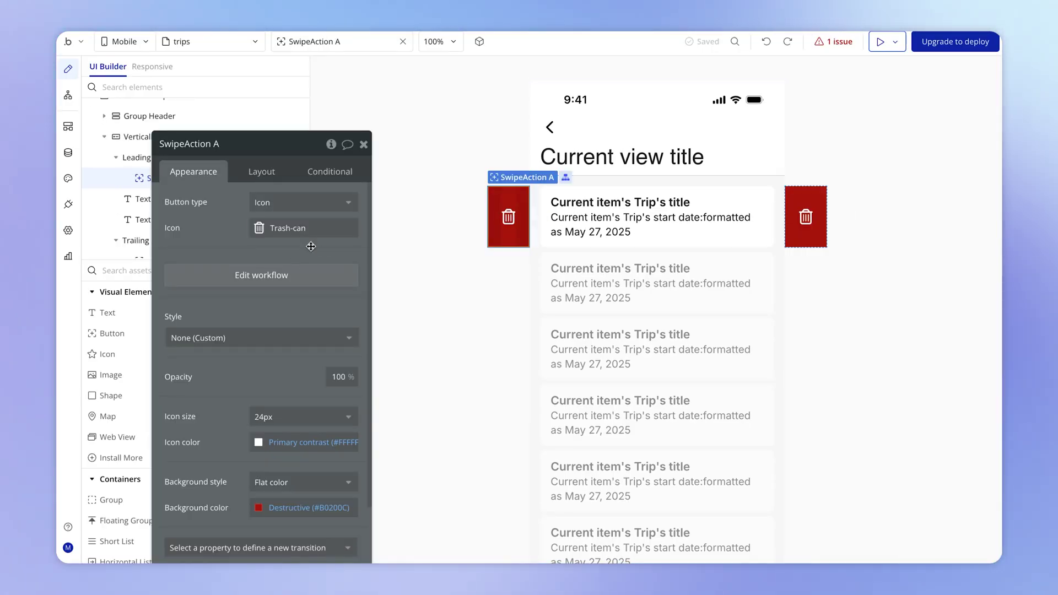
left_click_drag(311, 246, 349, 224)
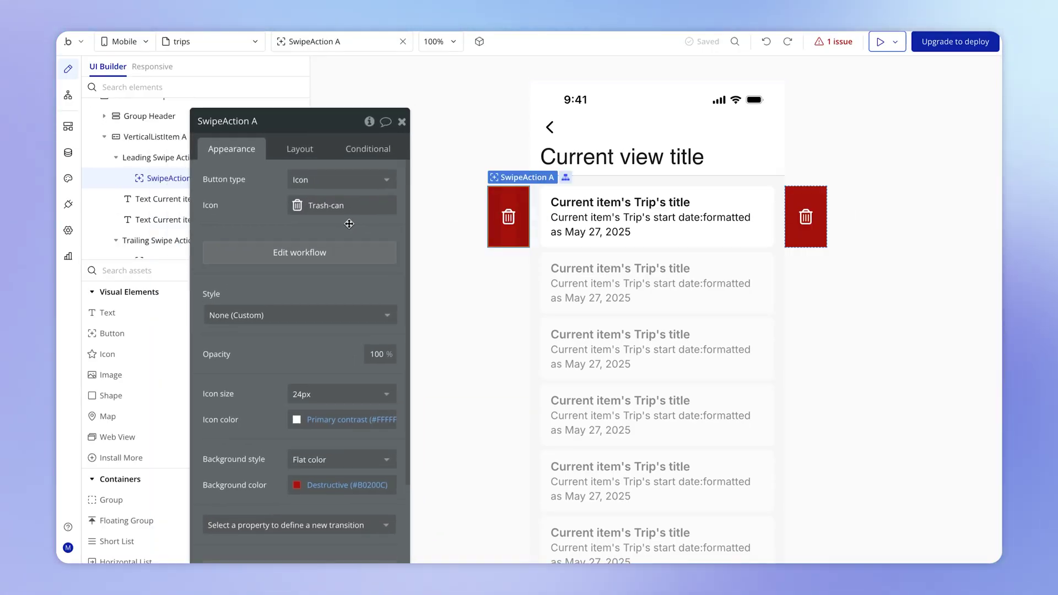
left_click(337, 264)
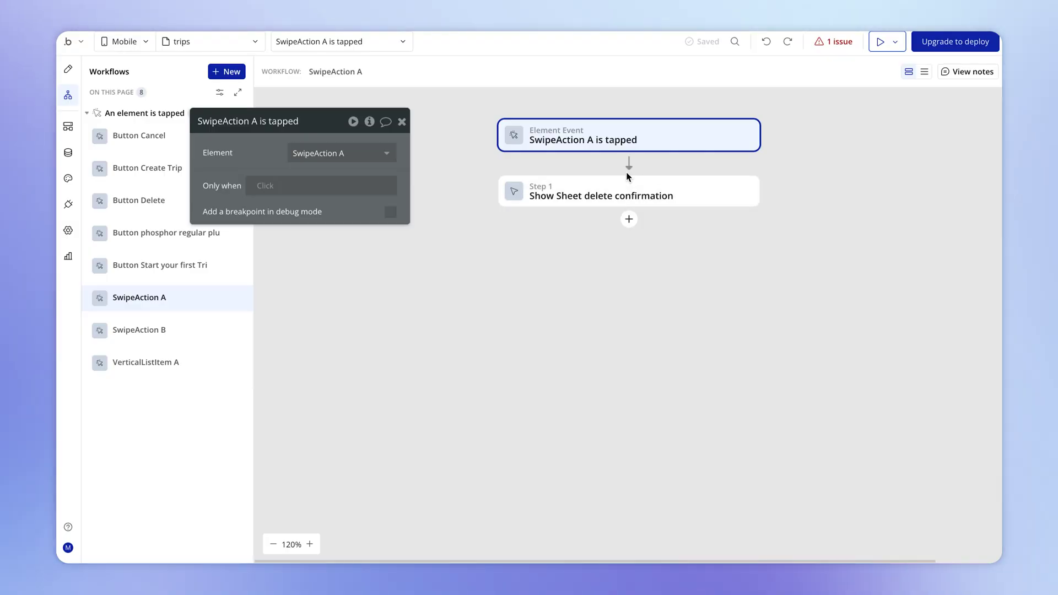
Insert a Display data in a group step ahead of Step 1.
left_click(628, 164)
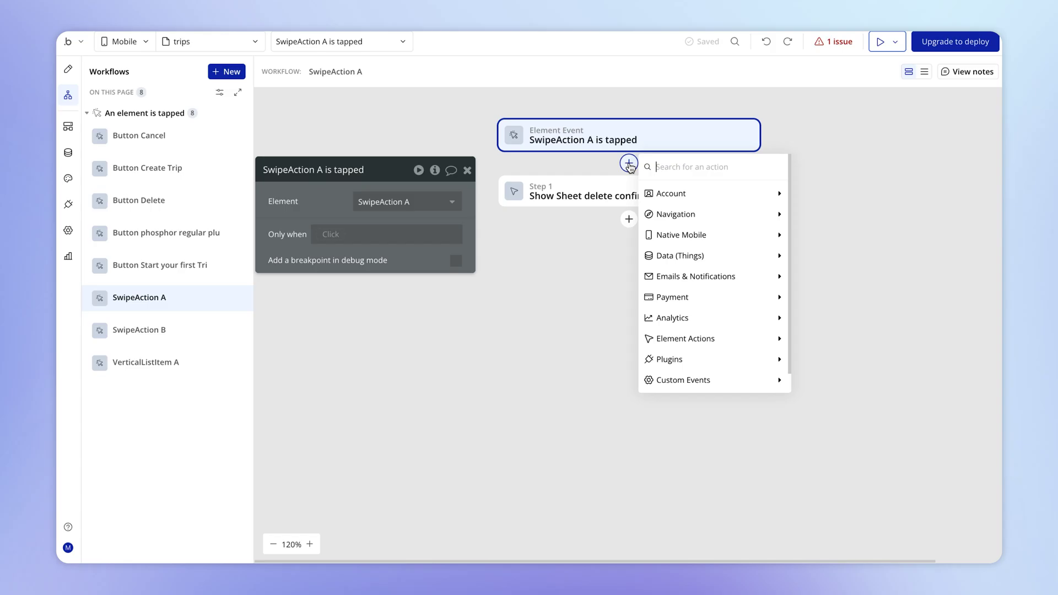
mouse_move(748, 343)
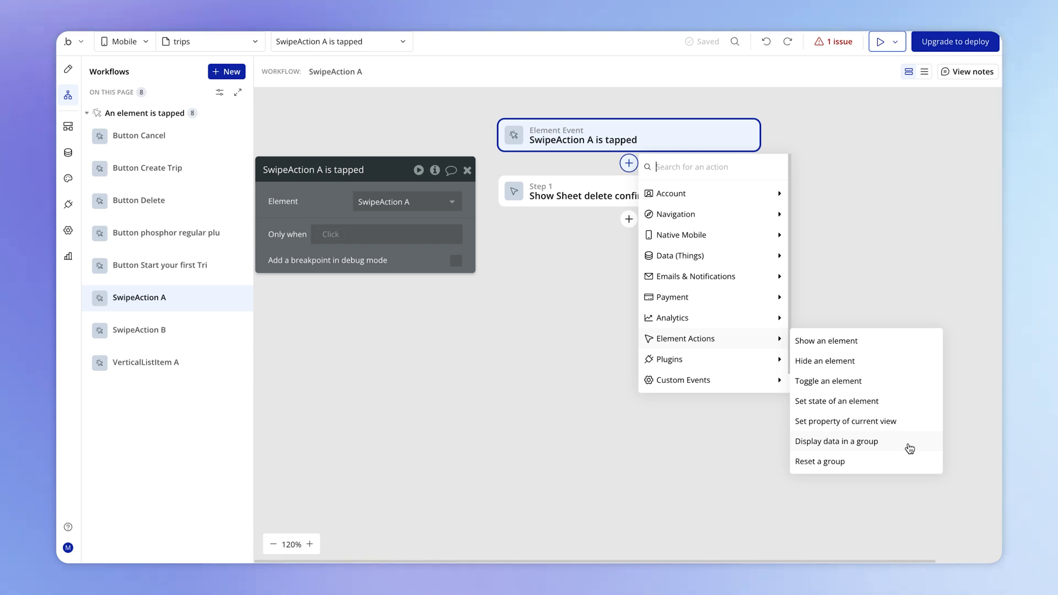
left_click(68, 69)
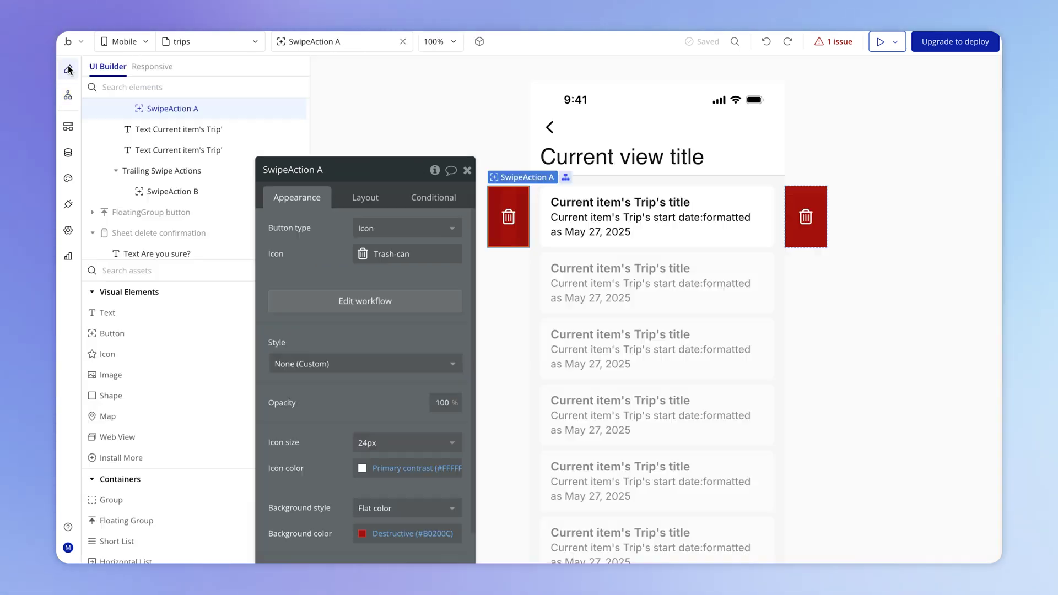
scroll(149, 386, "down", 5)
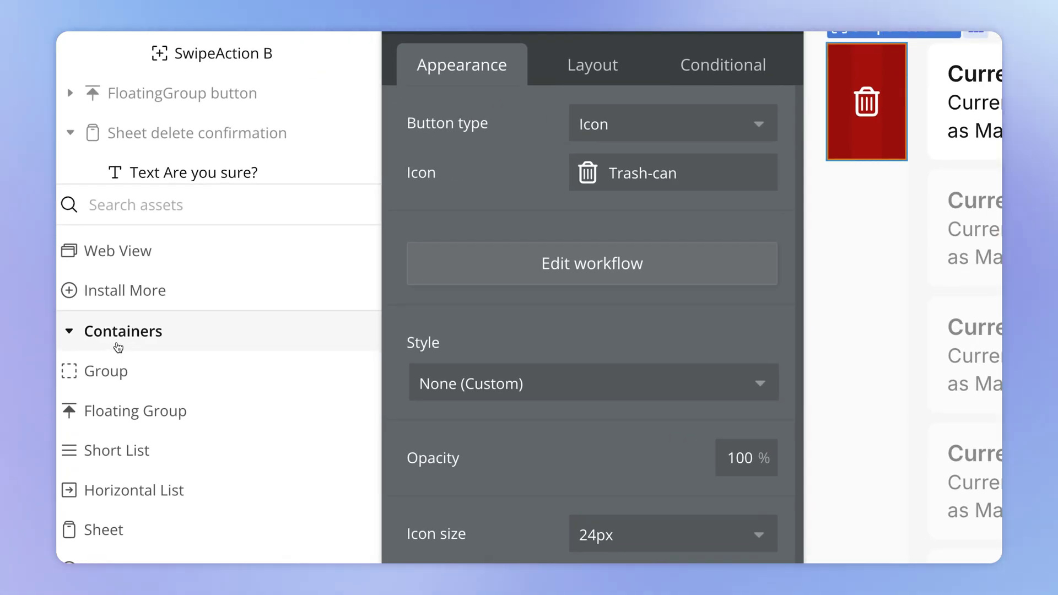
scroll(118, 347, "down", 1)
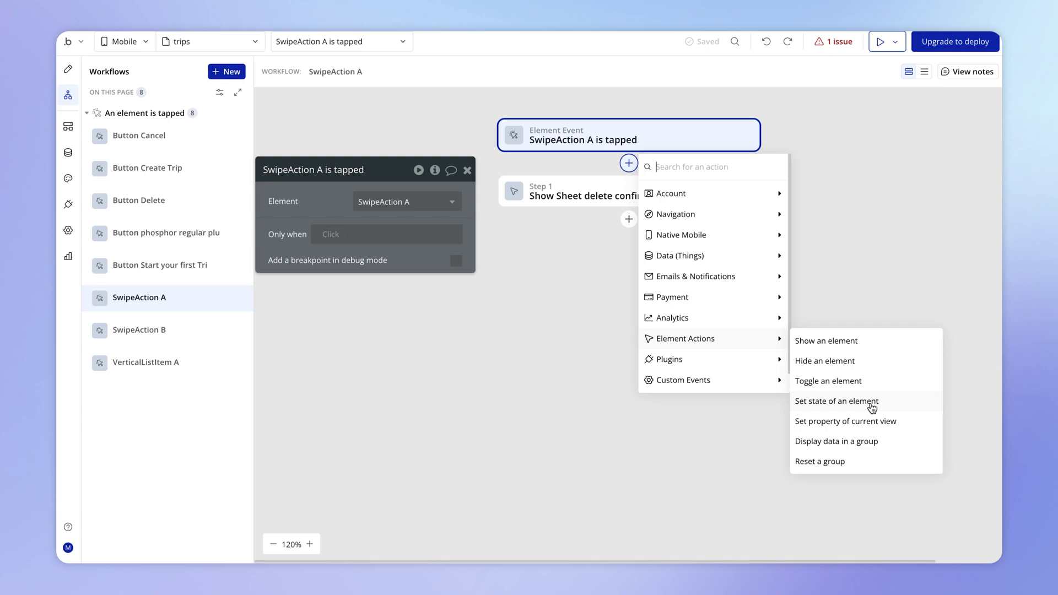
left_click(889, 443)
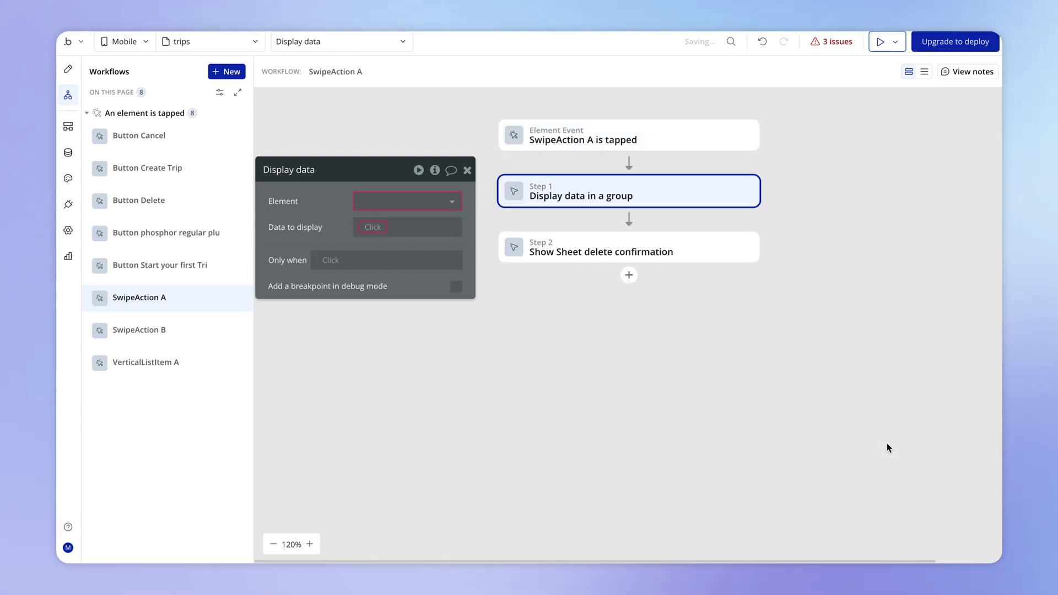
Target Sheet delete confirmation in the Display data step, with Current item's Trip as data.
left_click(426, 206)
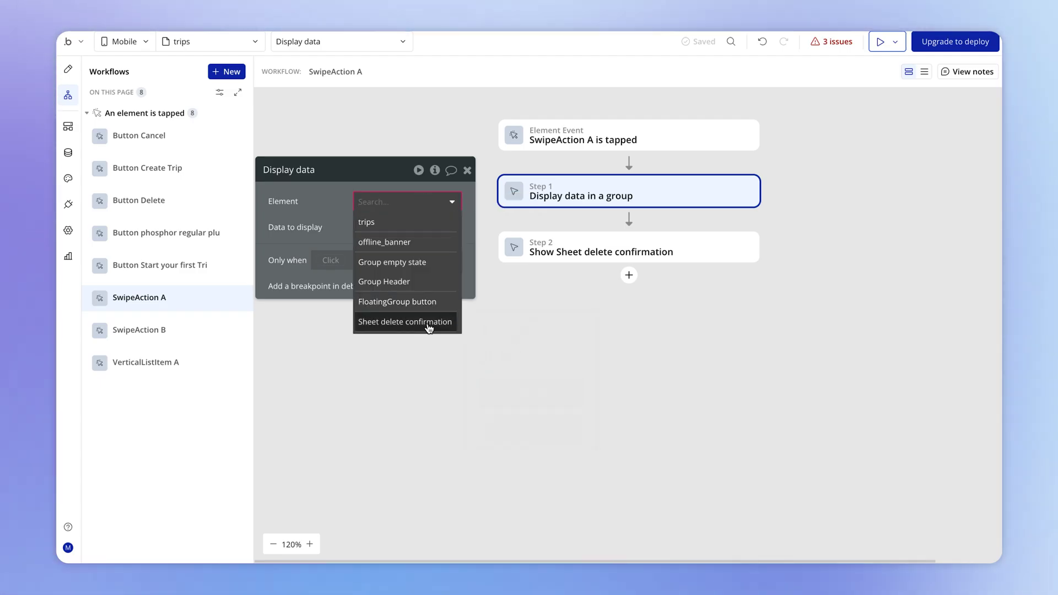
left_click(406, 330)
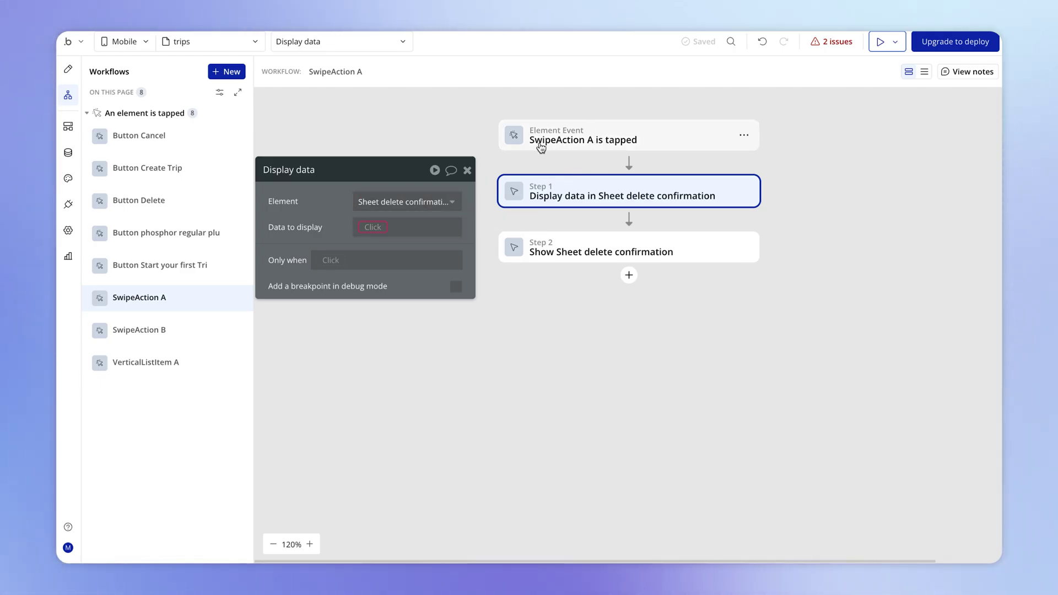
left_click(68, 72)
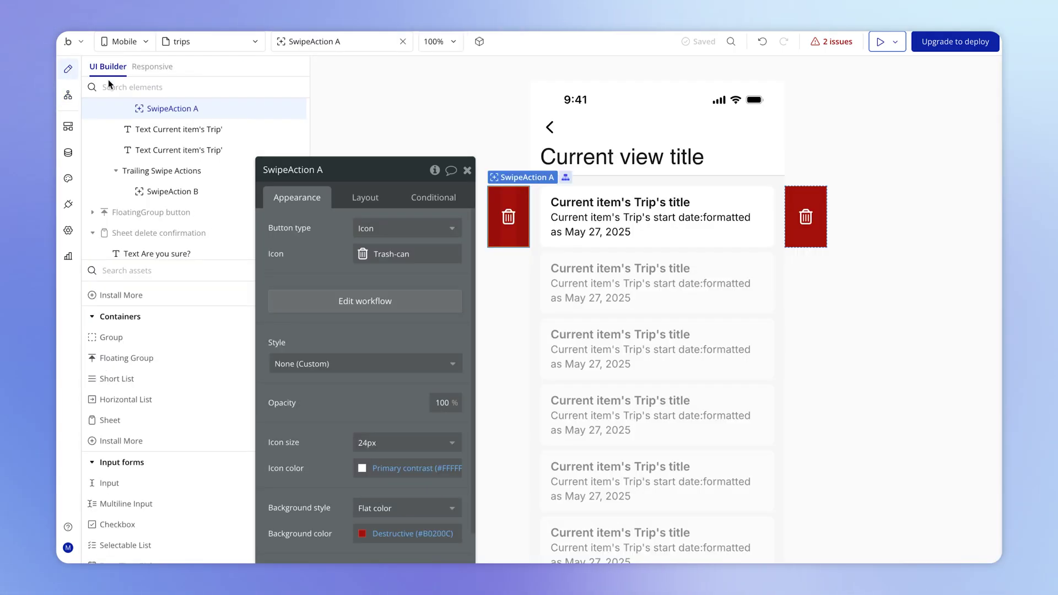
left_click(548, 245)
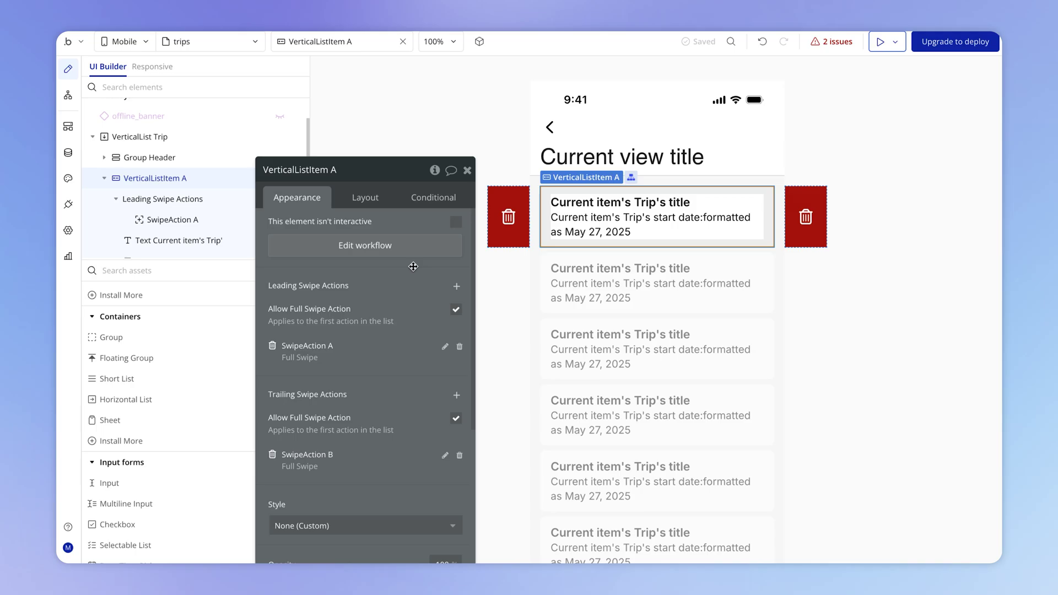
left_click(389, 246)
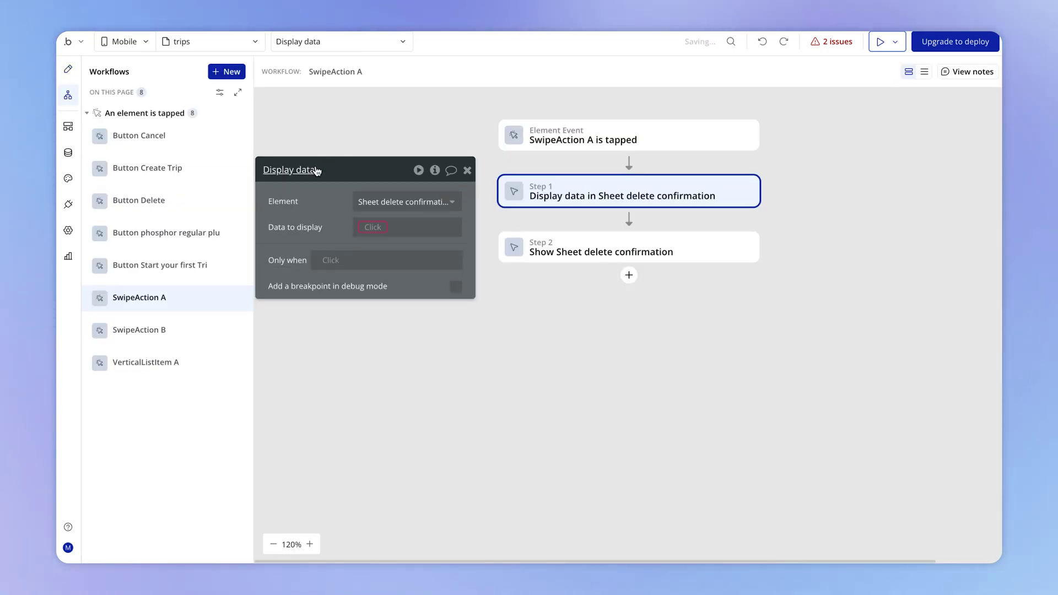
left_click(373, 228)
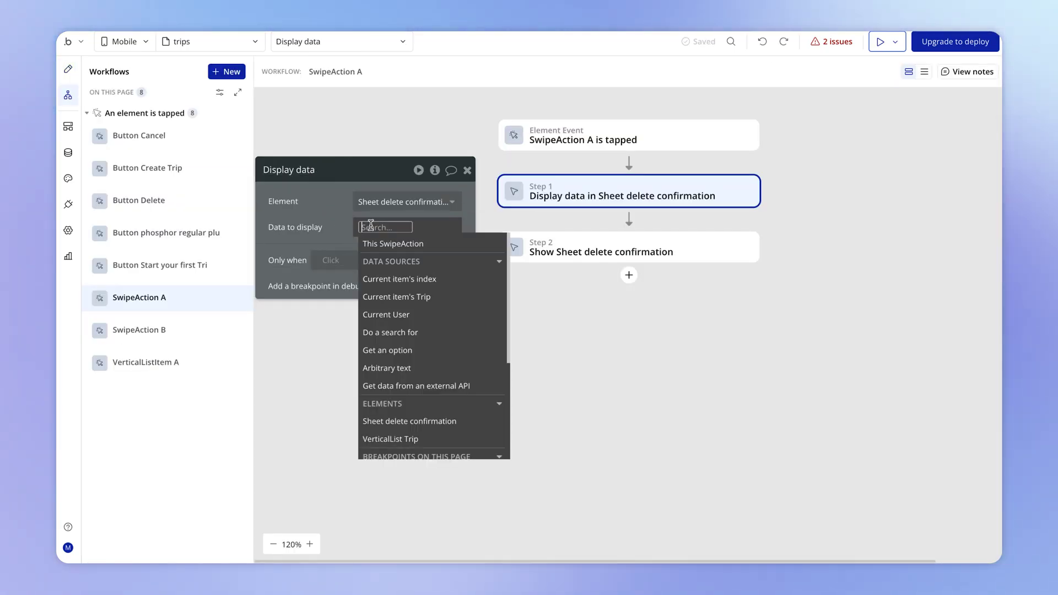
left_click(455, 302)
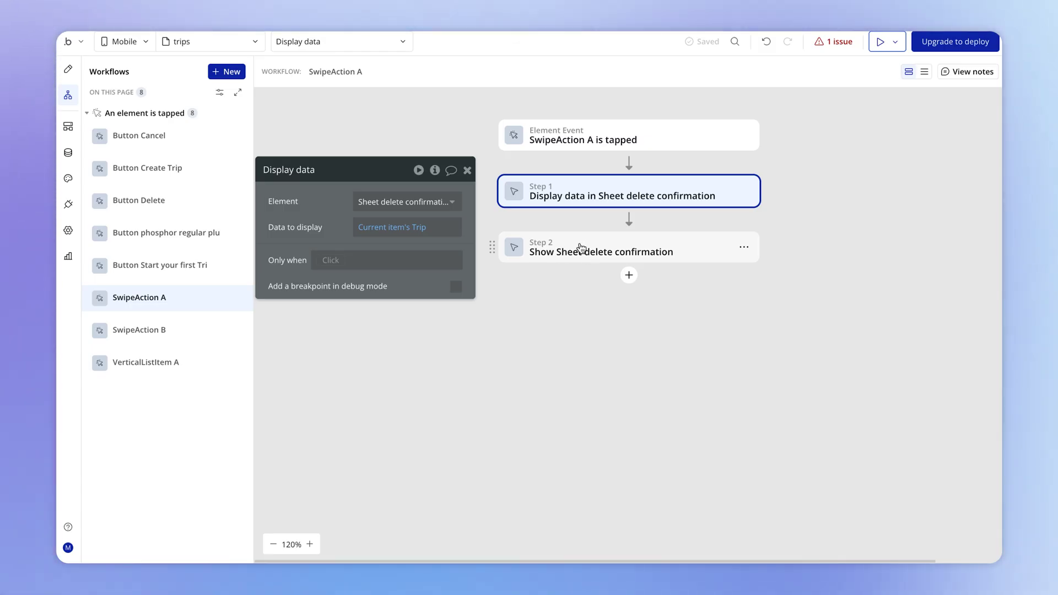
Duplicate the 'Are you sure?' text and give the copy the Body 16 style.
left_click(62, 81)
left_click(158, 233)
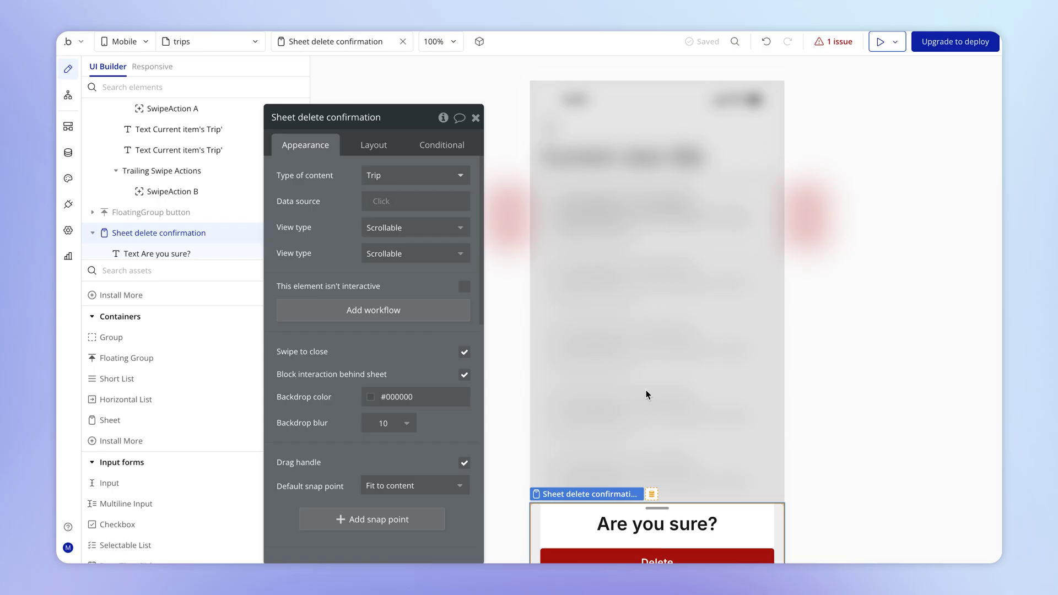
scroll(648, 394, "down", 2)
left_click(672, 439)
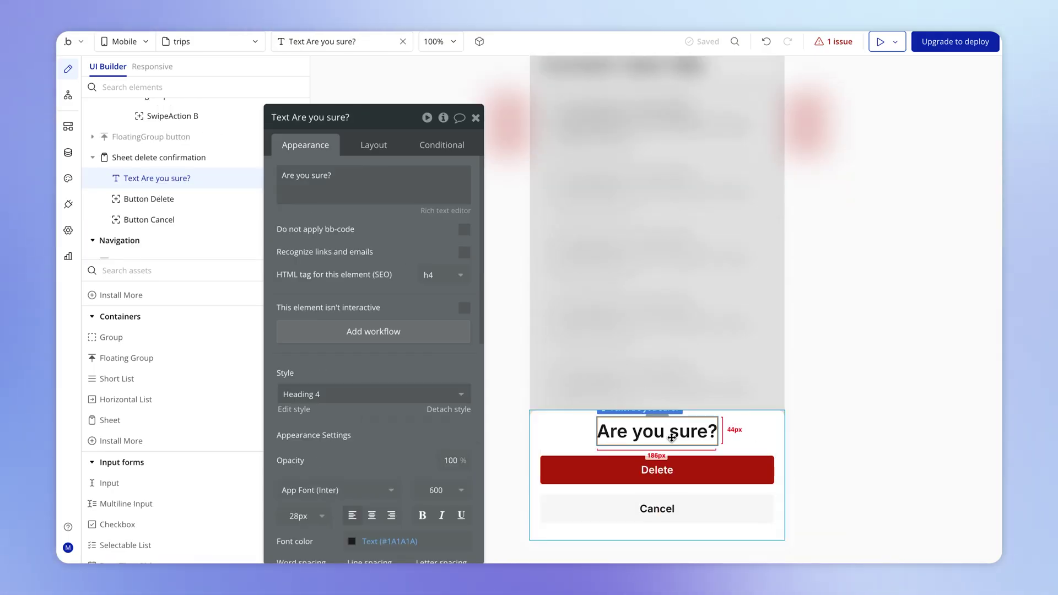
key("ctrl+c")
key("ctrl+v")
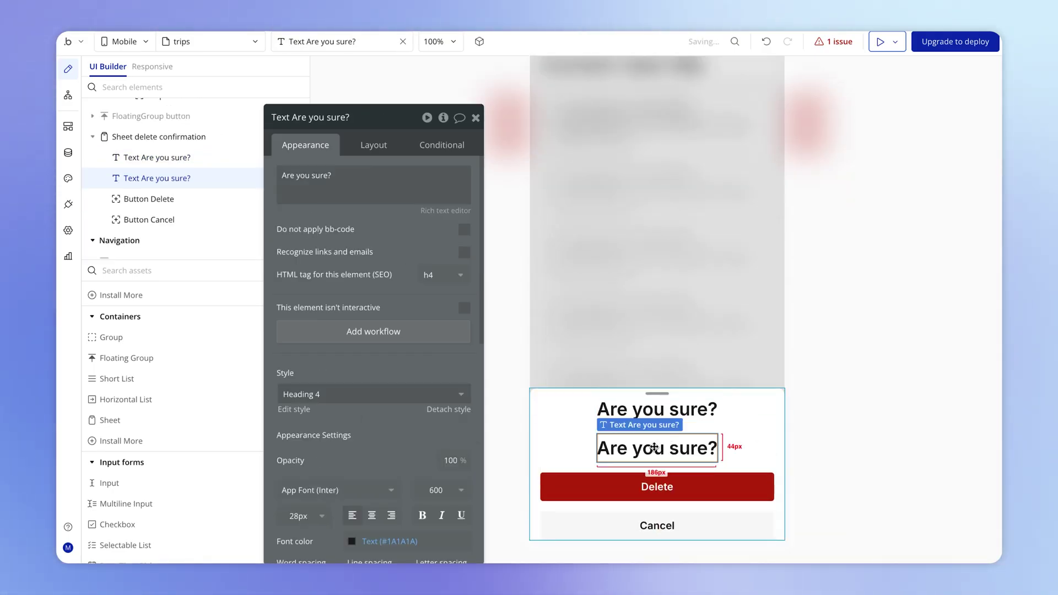
left_click(356, 395)
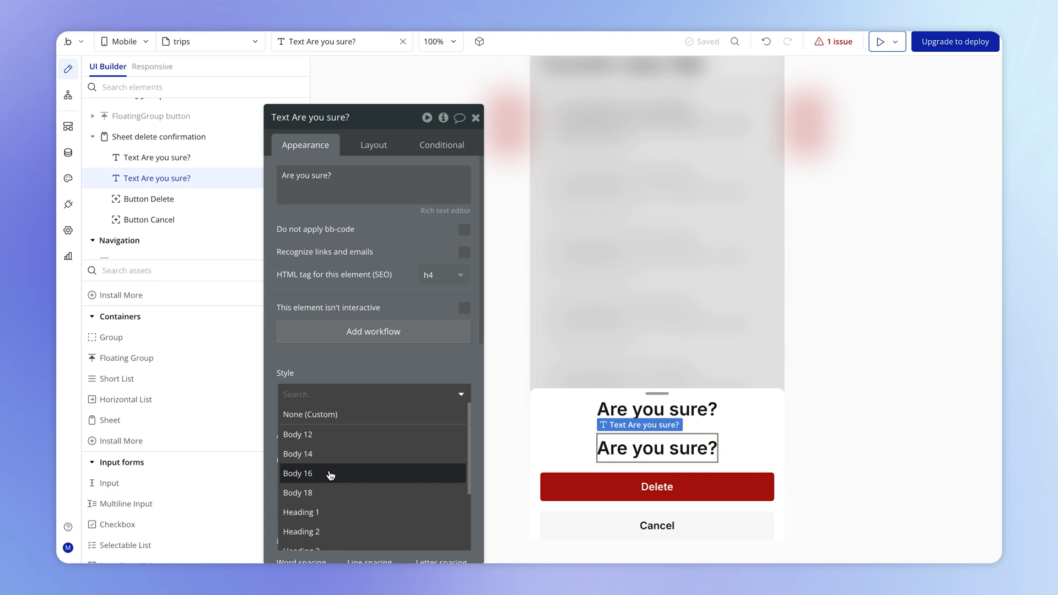
left_click(331, 472)
Make the copy read Parent group's Trip's title followed by ' will be permanently deleted.'.
left_click(415, 267)
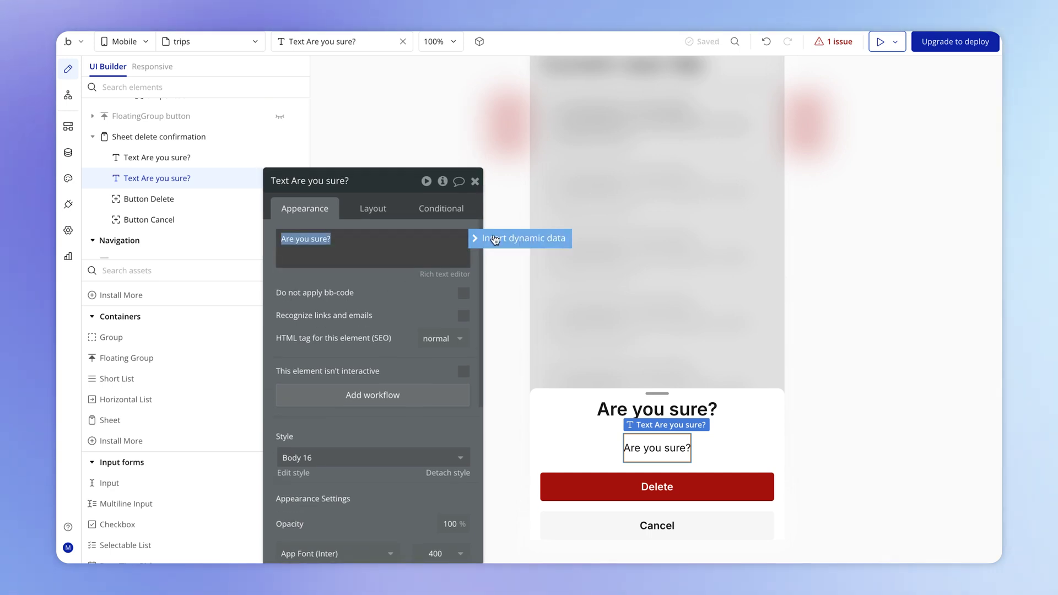
left_click(496, 238)
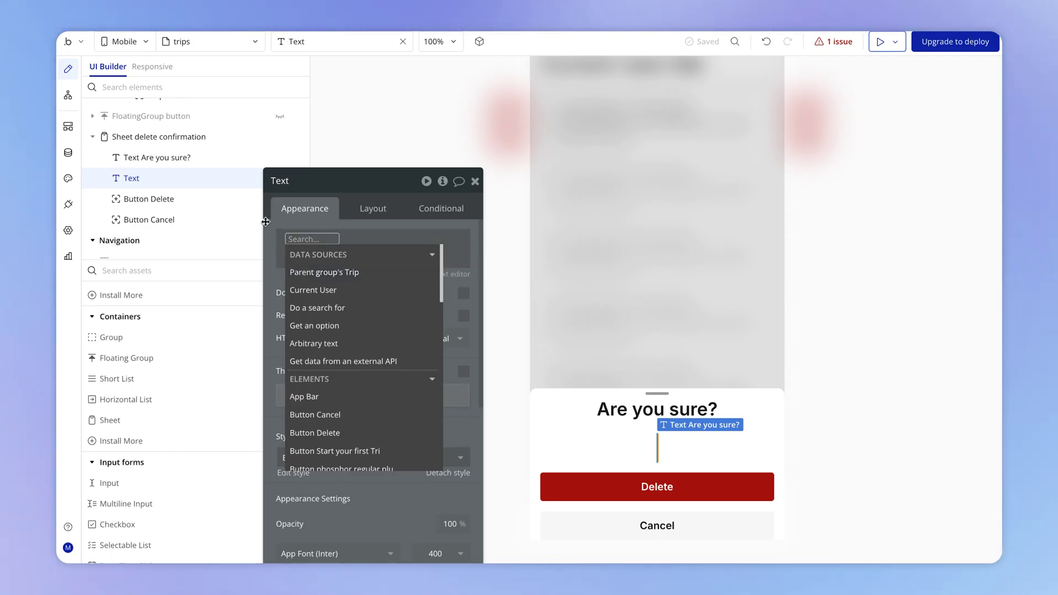
scroll(201, 197, "up", 2)
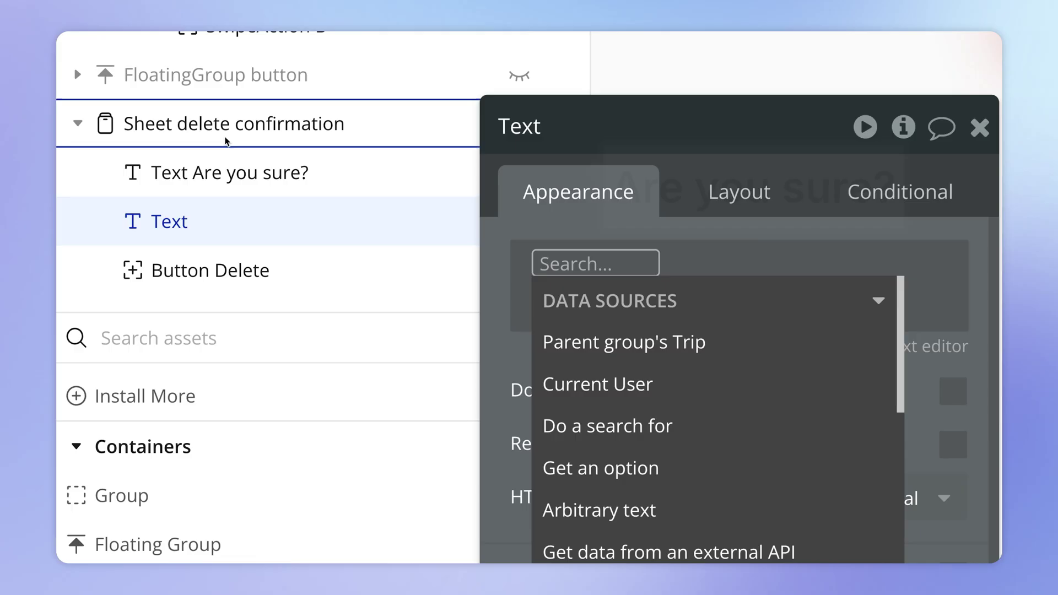
mouse_move(230, 140)
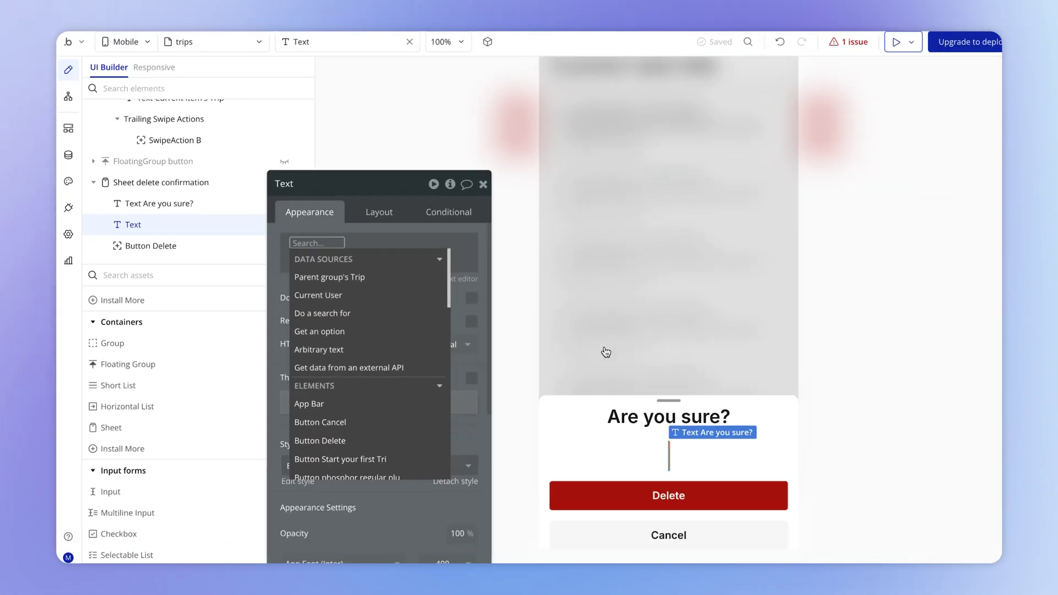
left_click(606, 338)
left_click(385, 398)
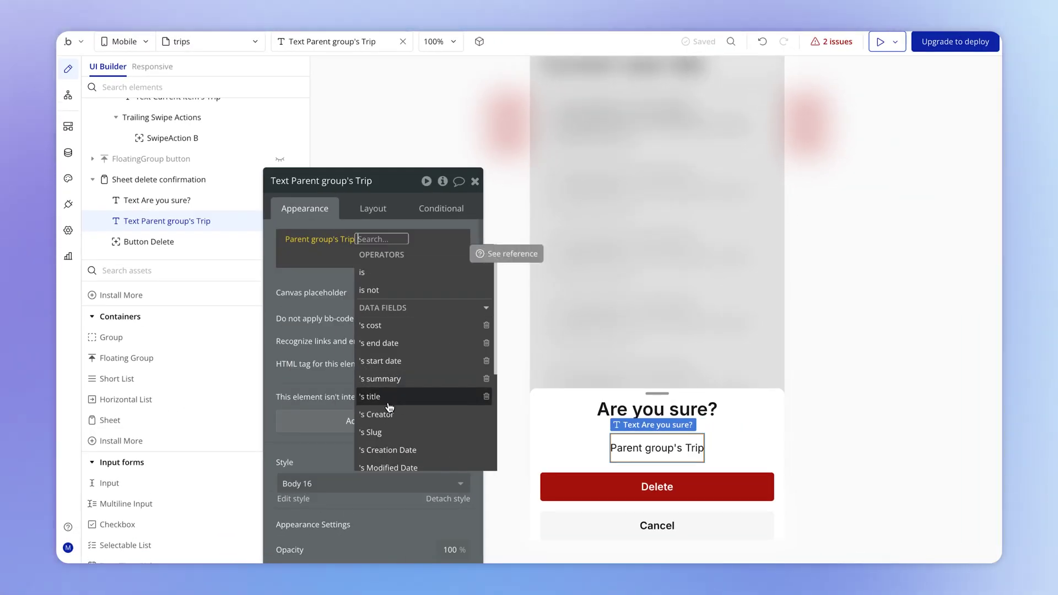
left_click(411, 239)
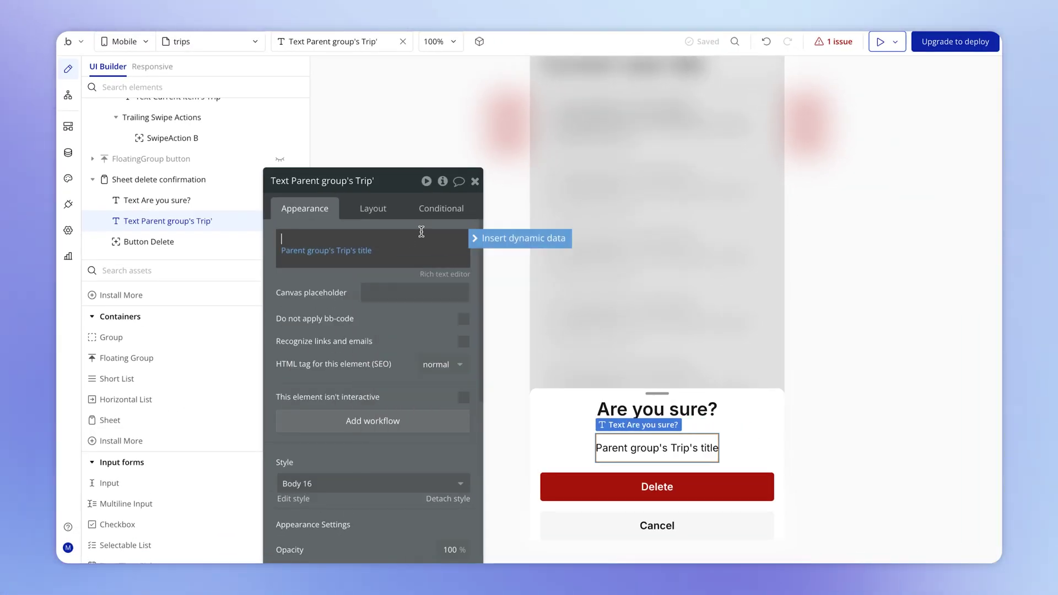
type("will be per")
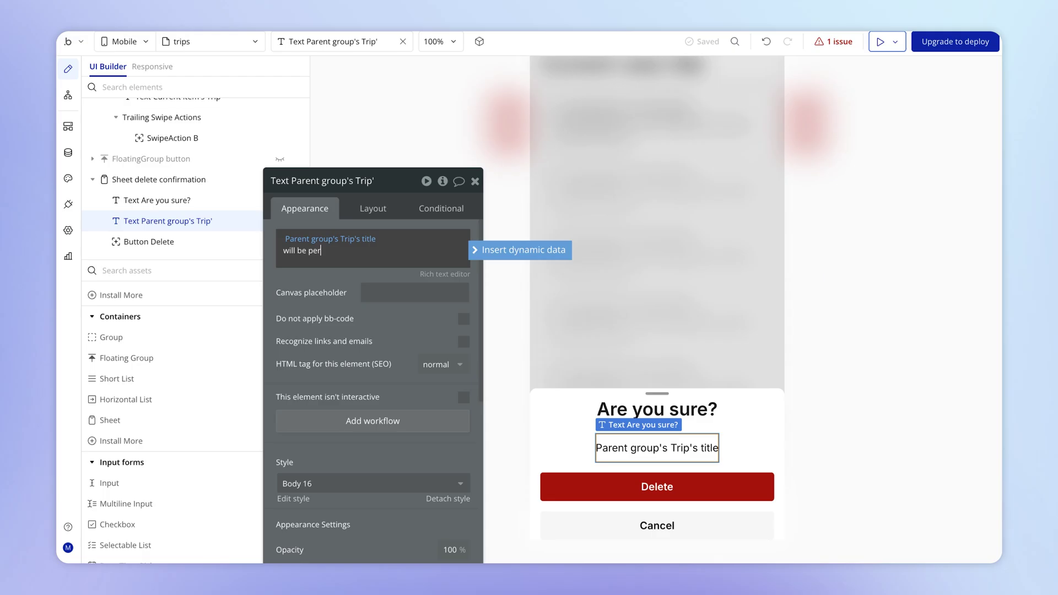
type("manently deleted")
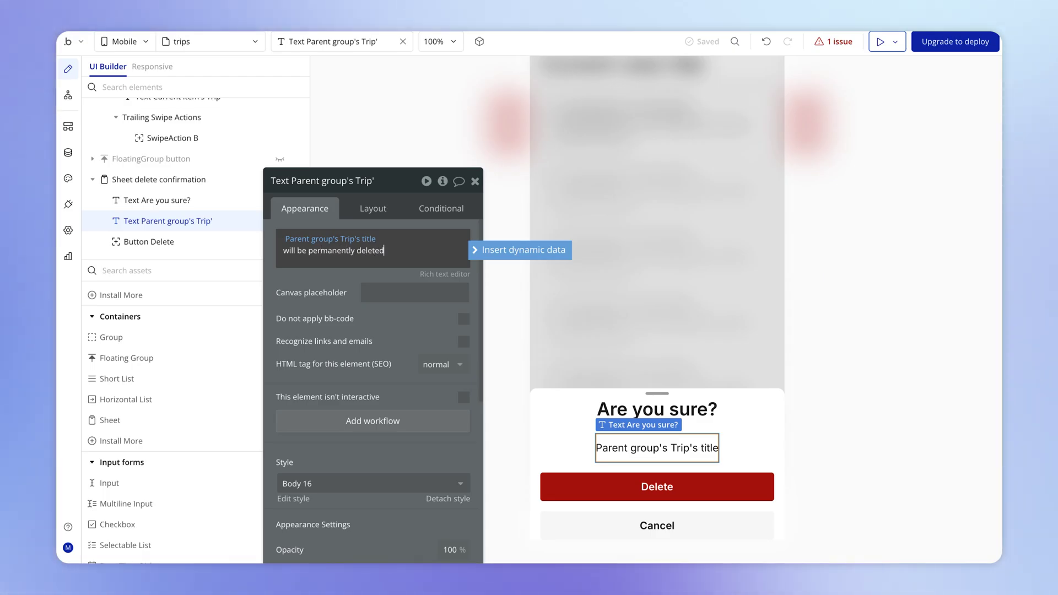
type(".")
scroll(379, 414, "down", 3)
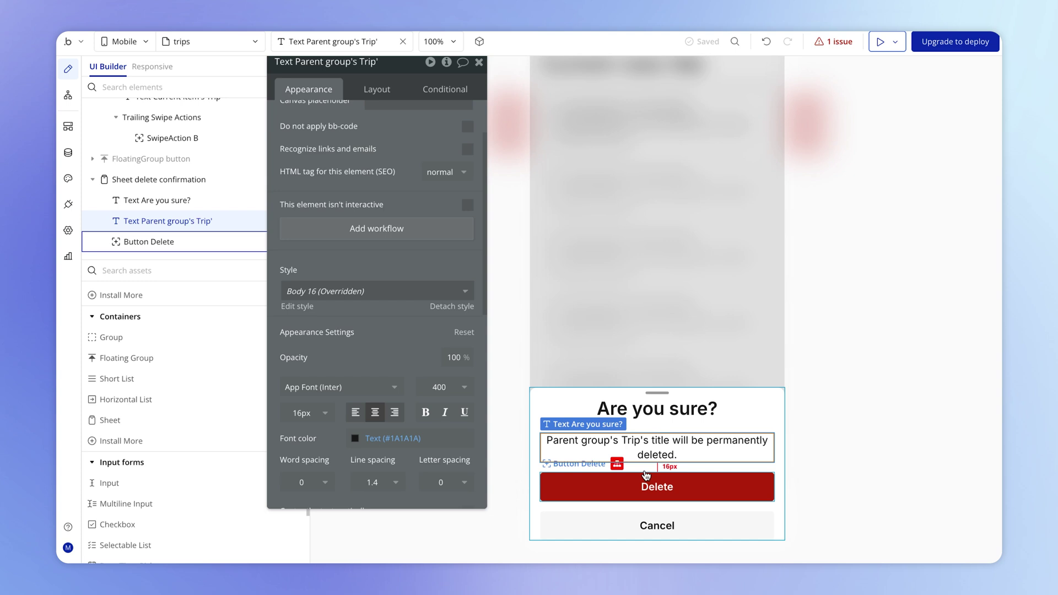
scroll(636, 430, "up", 1)
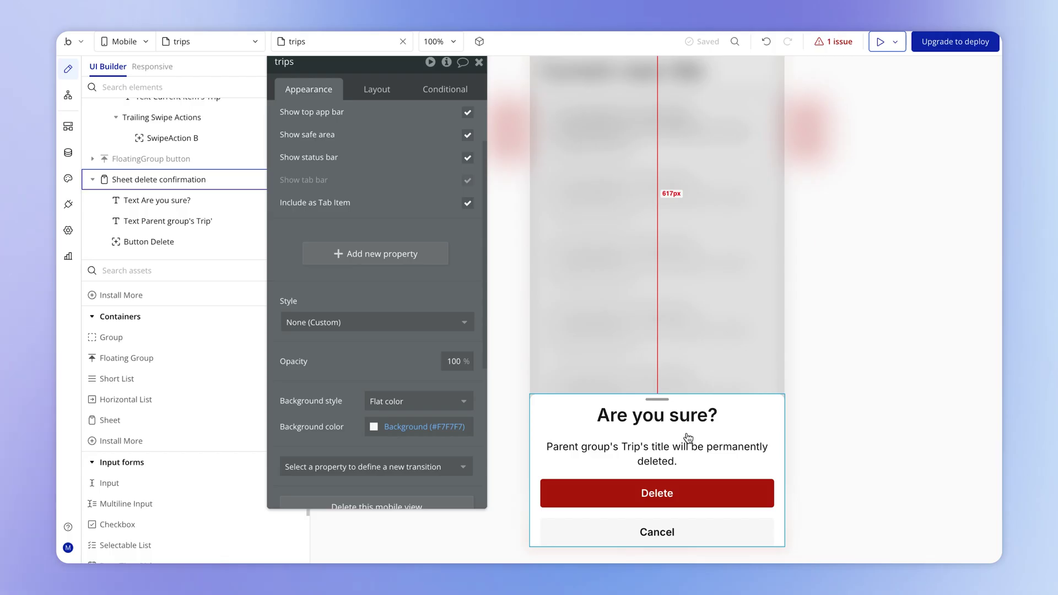
Select the confirmation sheet's Delete button to show its properties.
left_click(646, 493)
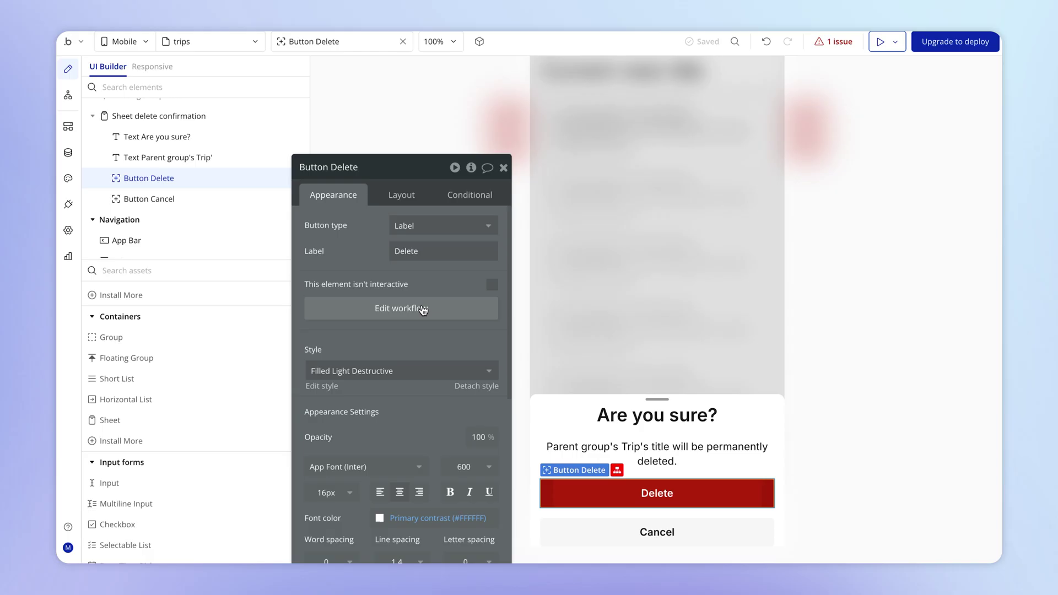
Set the Delete thing step's To delete to Parent group's Trip.
left_click(423, 309)
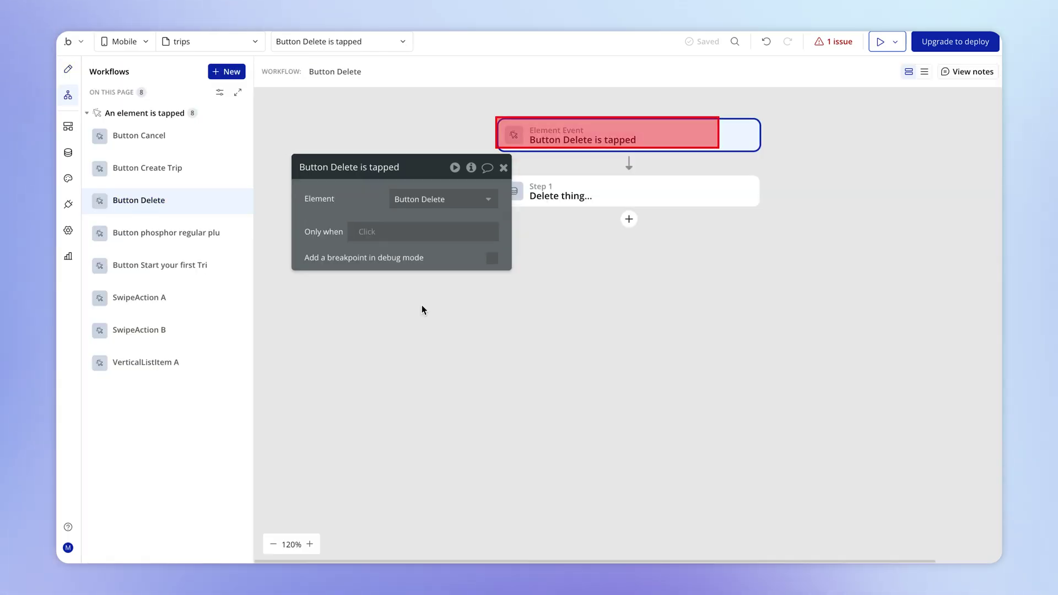
left_click(602, 191)
left_click_drag(334, 198, 304, 161)
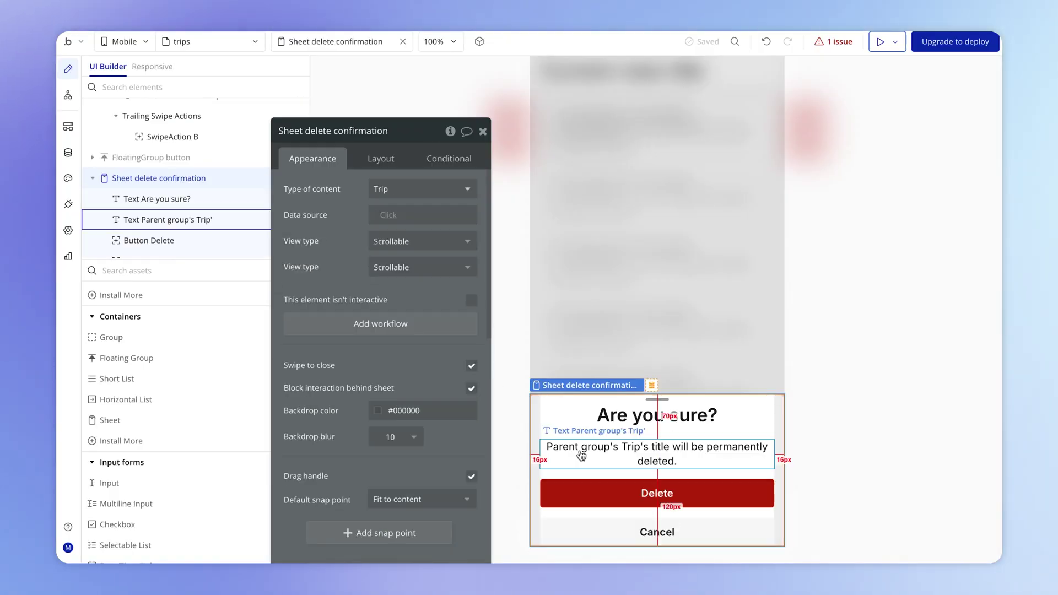
left_click(589, 488)
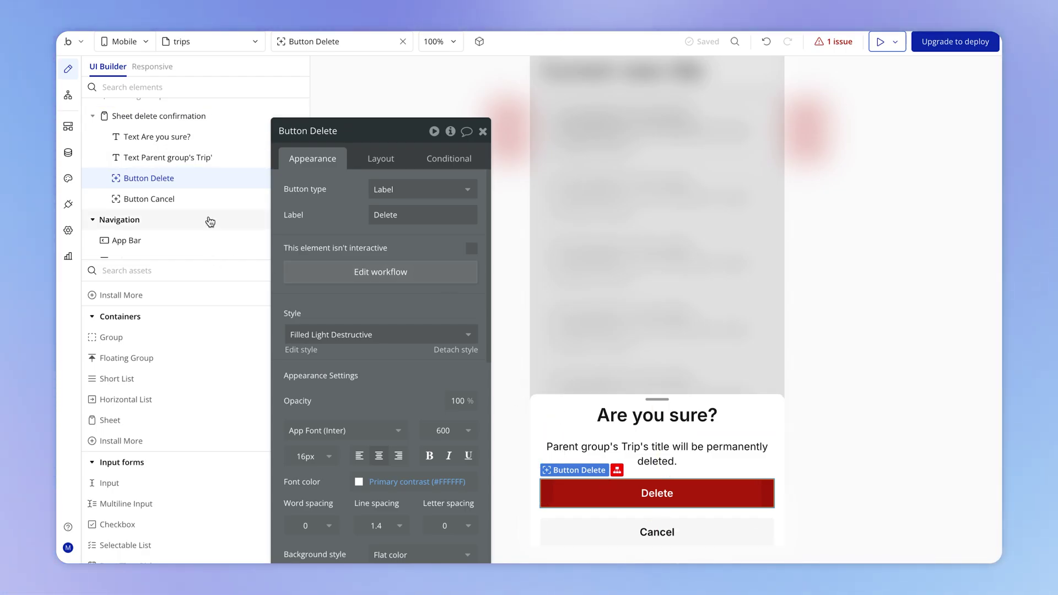
left_click(374, 278)
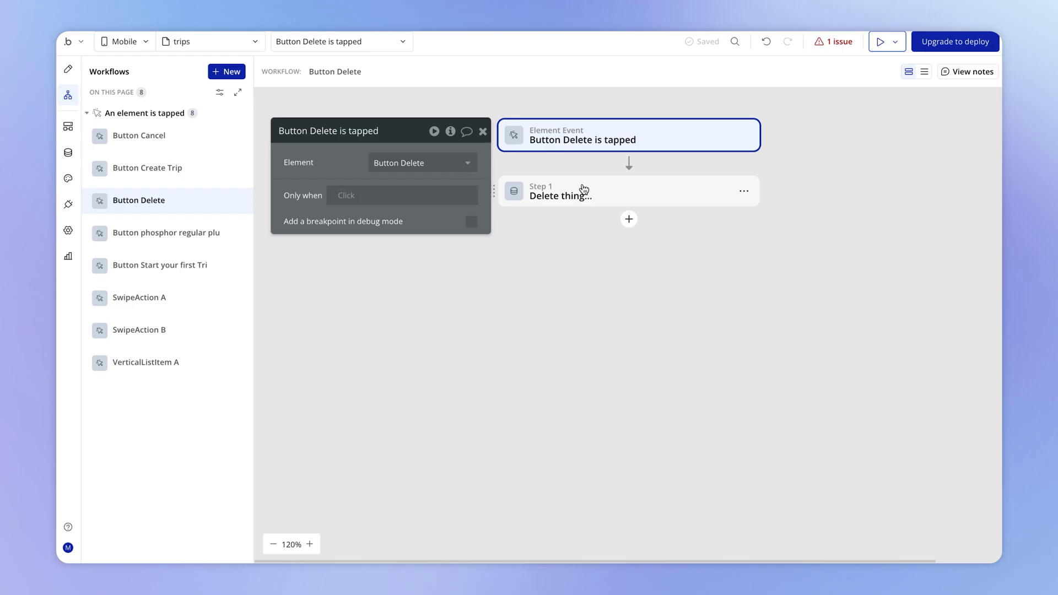
left_click(575, 203)
left_click(386, 163)
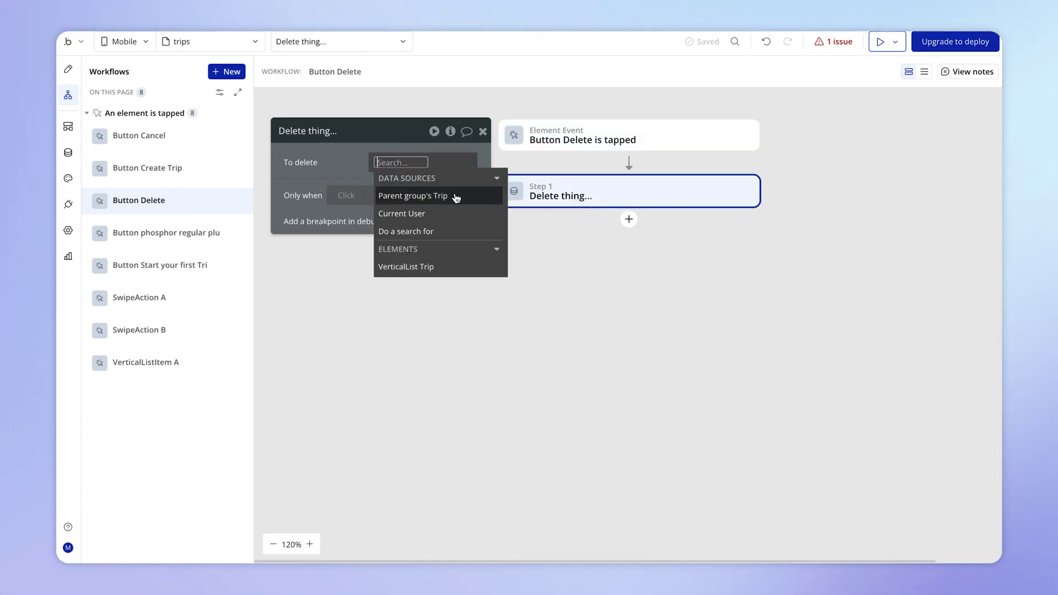
mouse_move(461, 198)
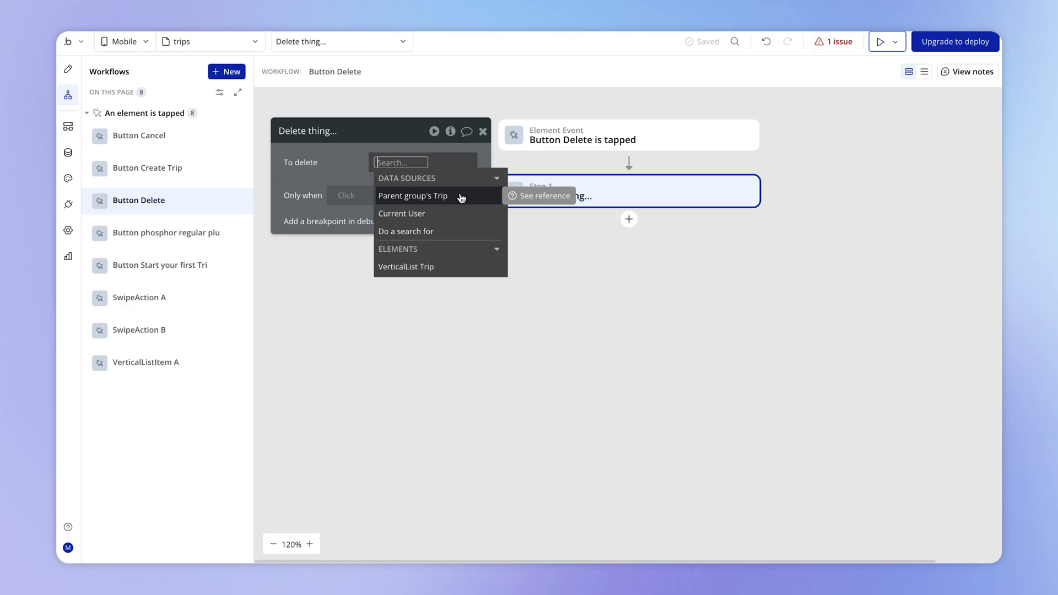
left_click(461, 196)
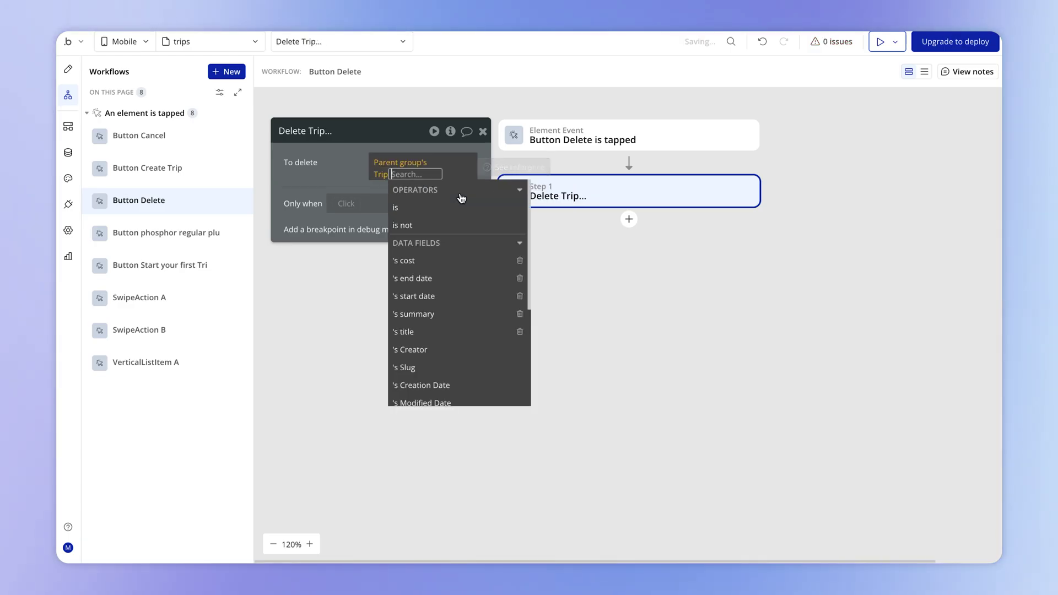
left_click(289, 168)
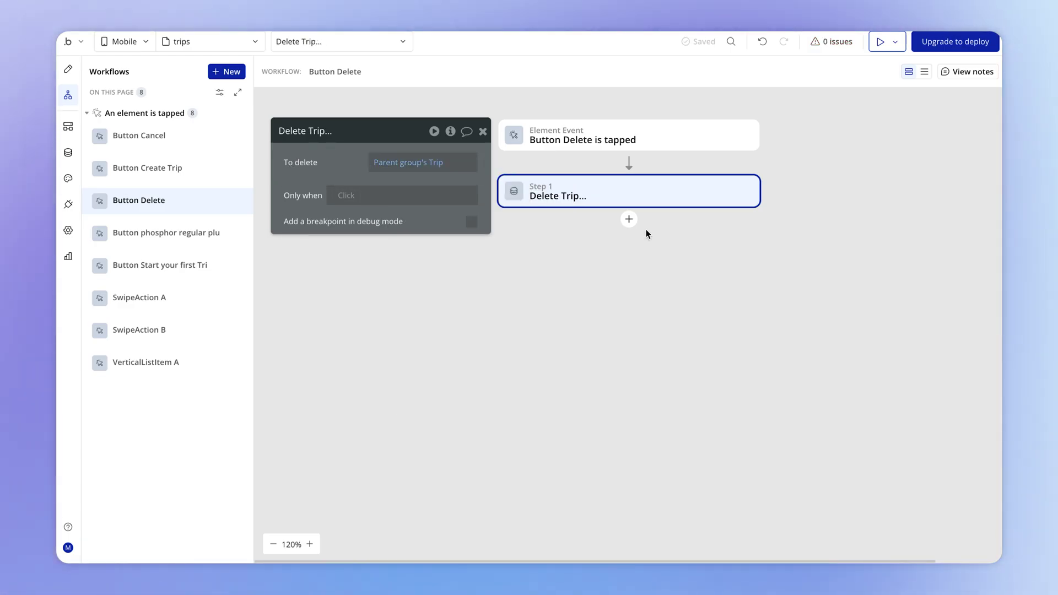
Add a Hide an element step that hides Sheet delete confirmation.
left_click(629, 219)
type("hid")
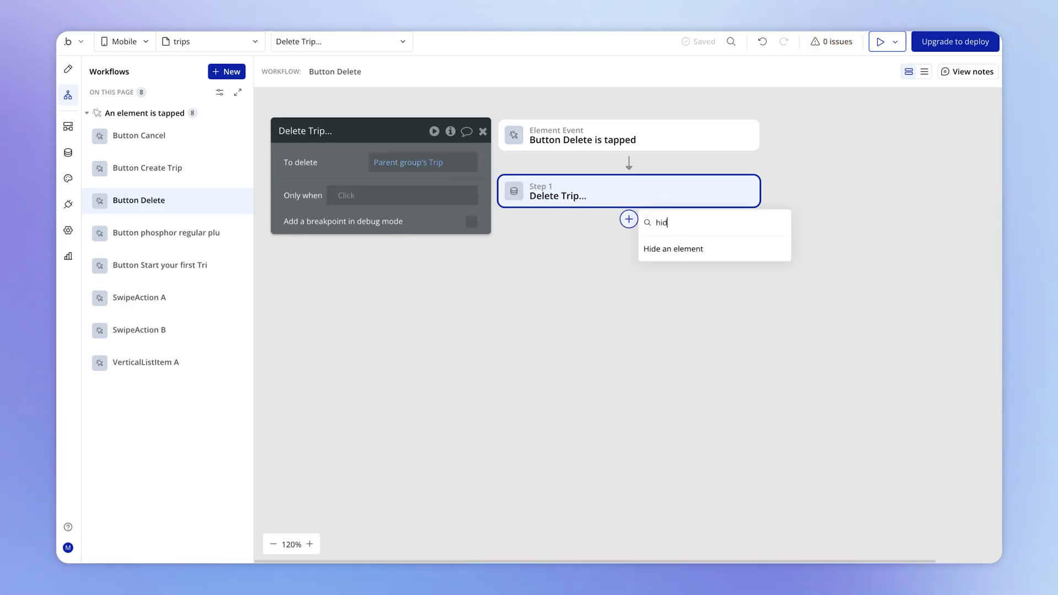
left_click(692, 250)
left_click(435, 161)
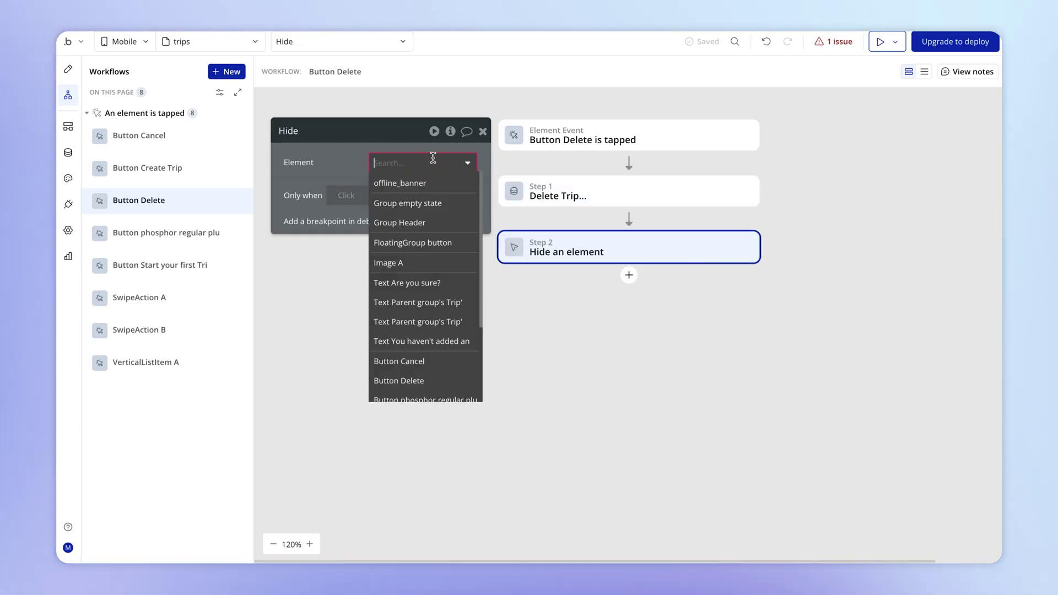
type("sh")
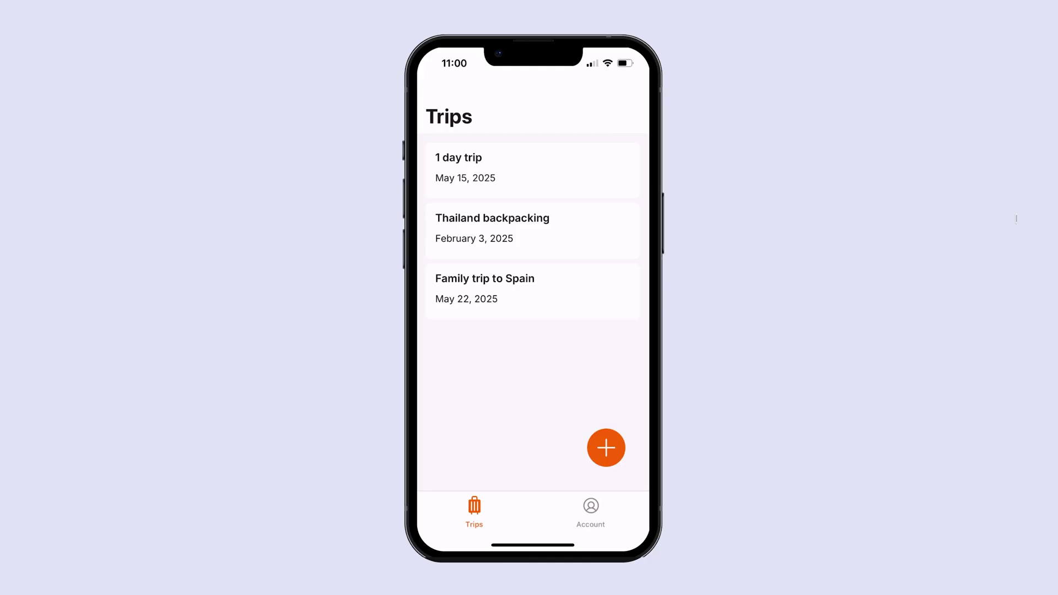